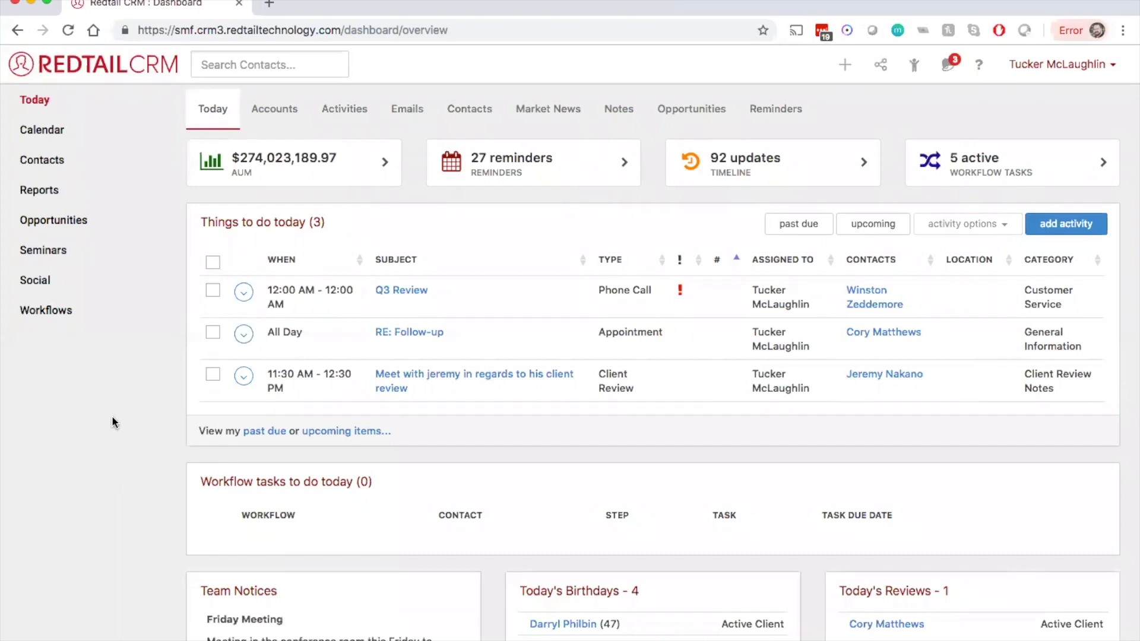
# Step: Open Client Review Workflow 2018 from the workflows list and review the tasks in its Prepare for Review Meeting step
pyautogui.click(83, 322)
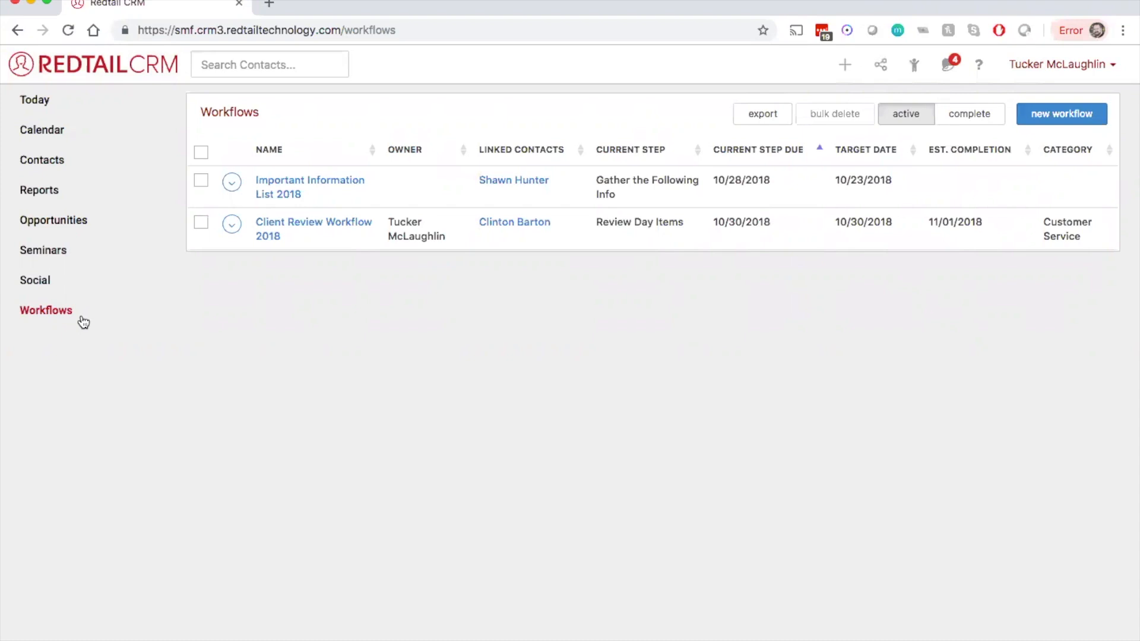
pyautogui.click(320, 228)
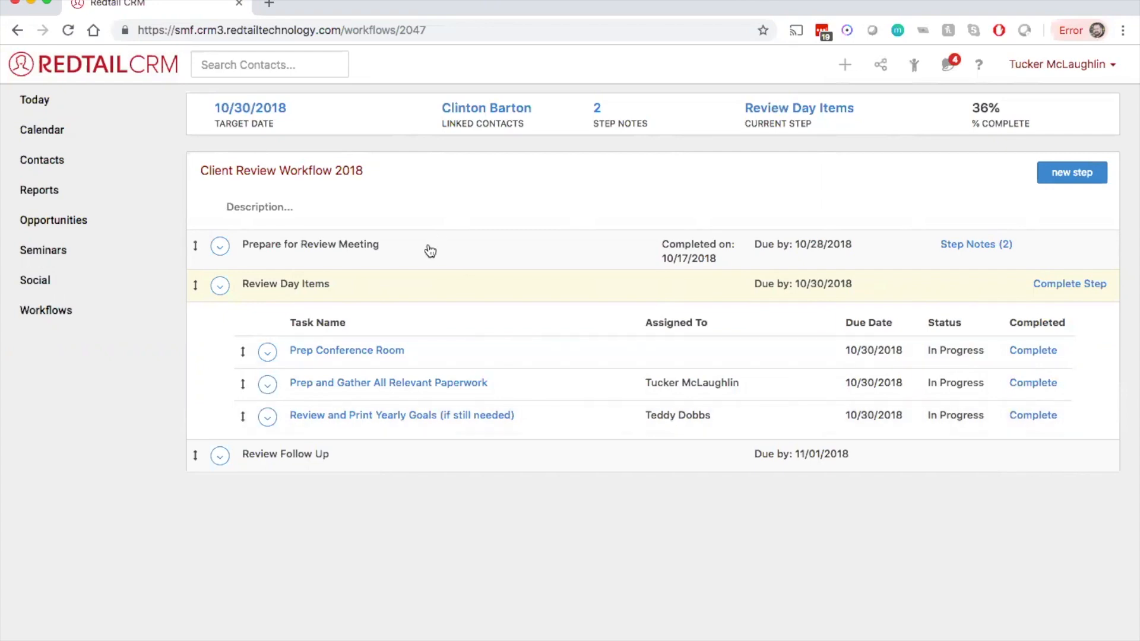
pyautogui.click(430, 250)
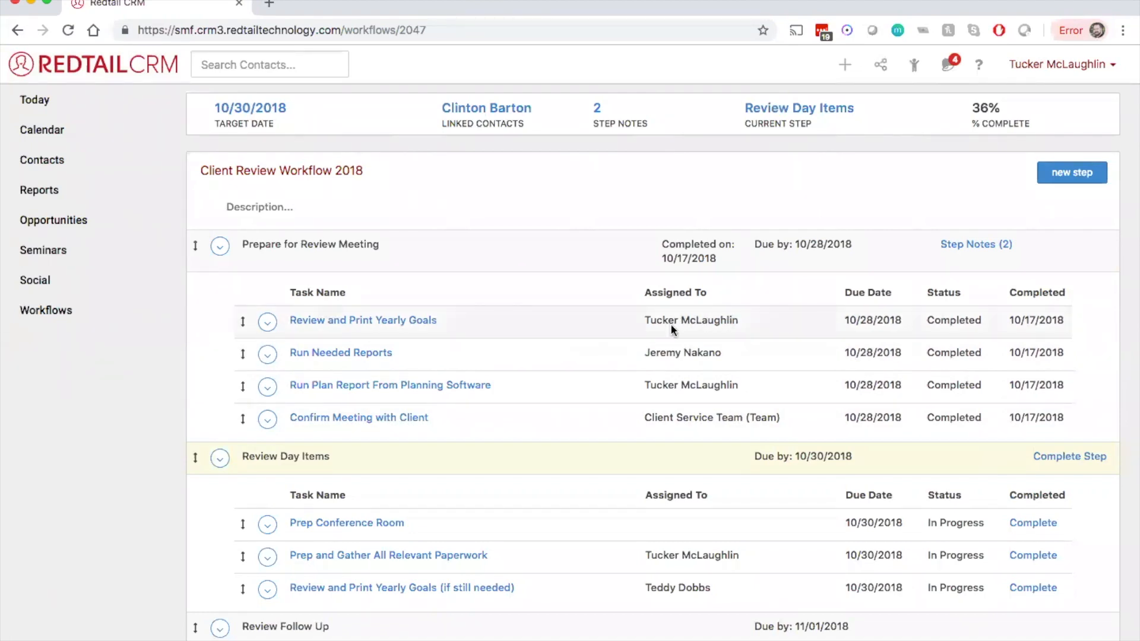
pyautogui.click(503, 265)
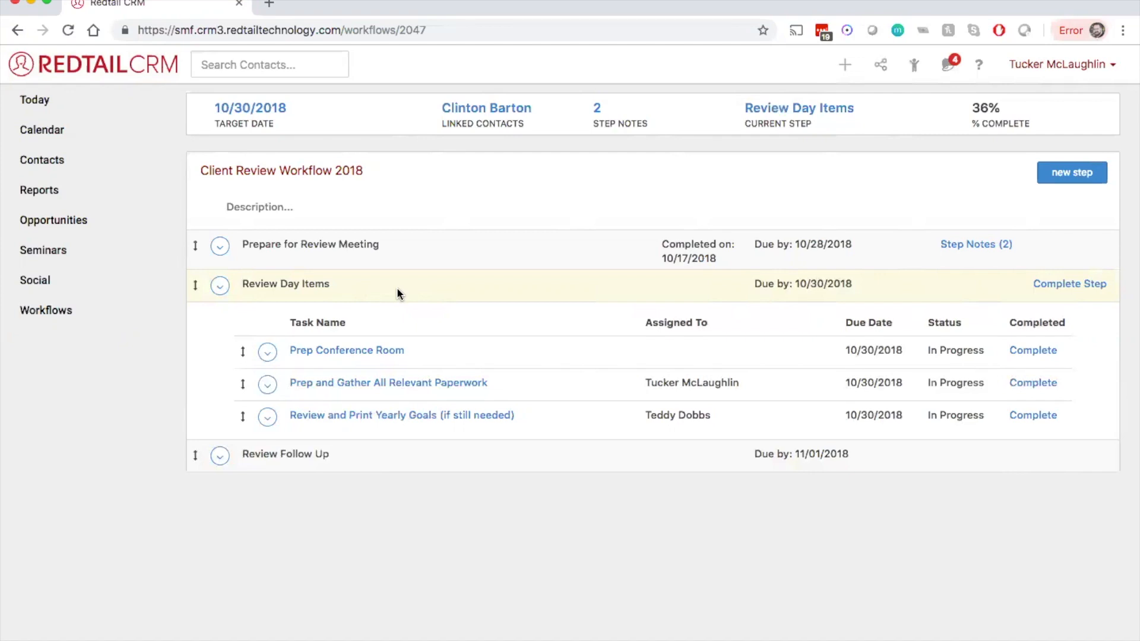
# Step: Complete the Prep and Gather All Relevant Paperwork task and assign the Prep Conference Room task to the Client Service Team
pyautogui.moveTo(376, 351)
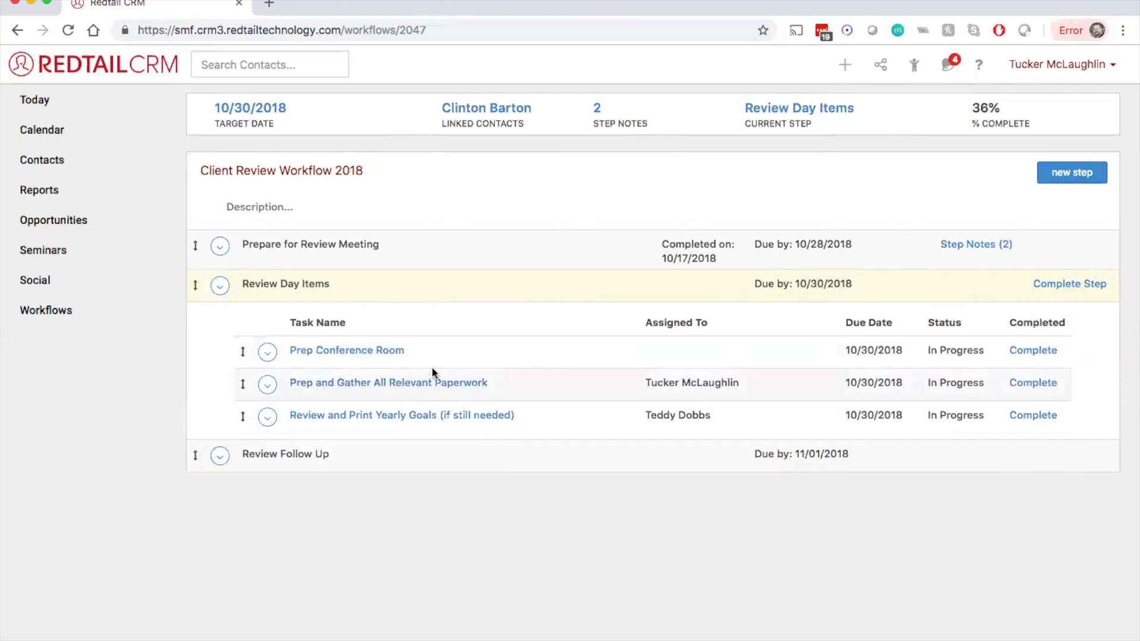
pyautogui.click(1033, 386)
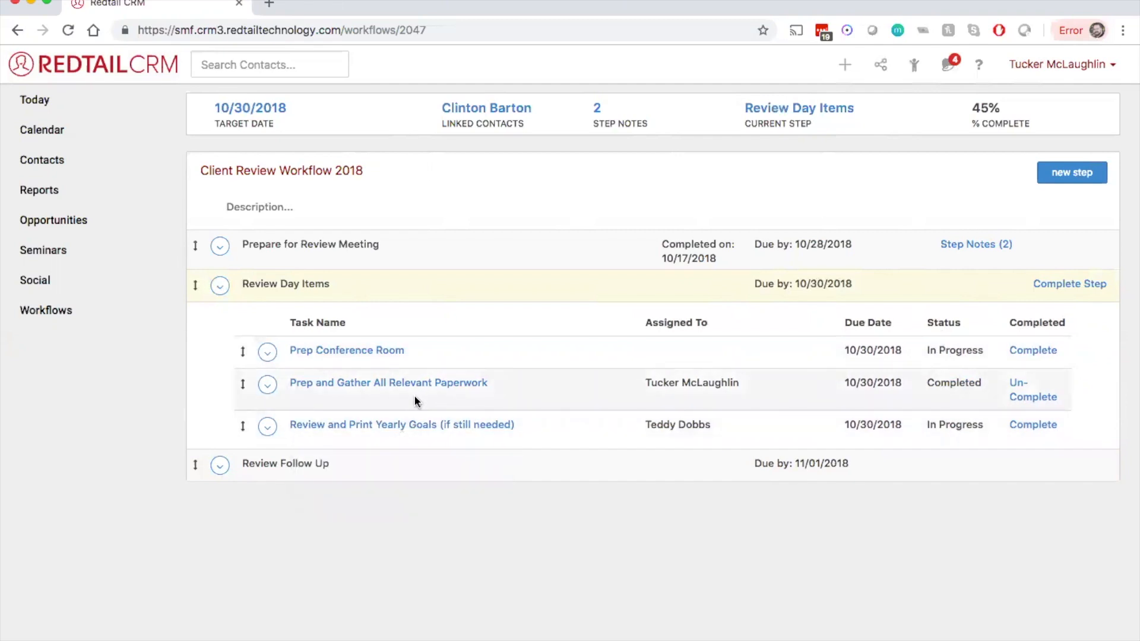
pyautogui.click(380, 351)
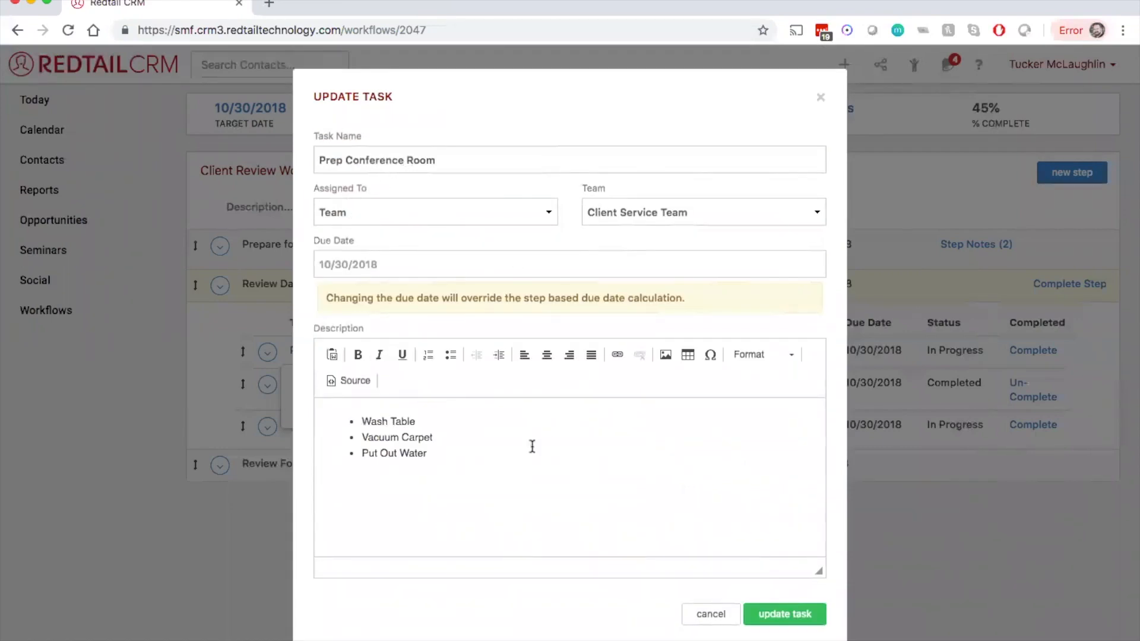
pyautogui.click(774, 613)
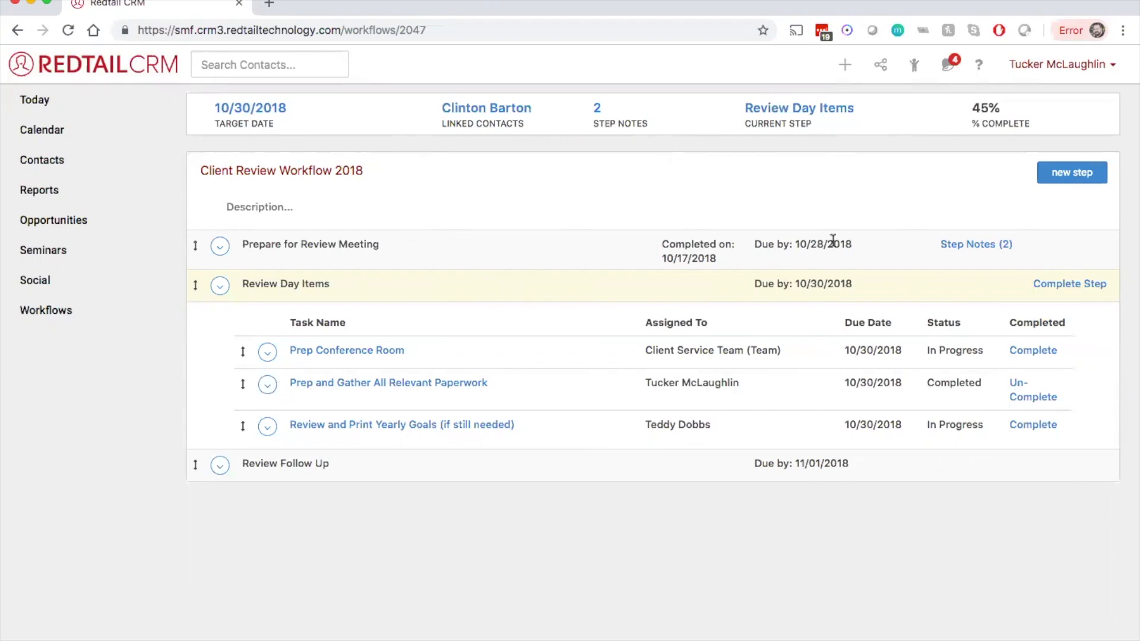
# Step: Examine the due dates of the three workflow steps in relation to the workflow's target date
pyautogui.moveTo(796, 244); pyautogui.dragTo(867, 251)
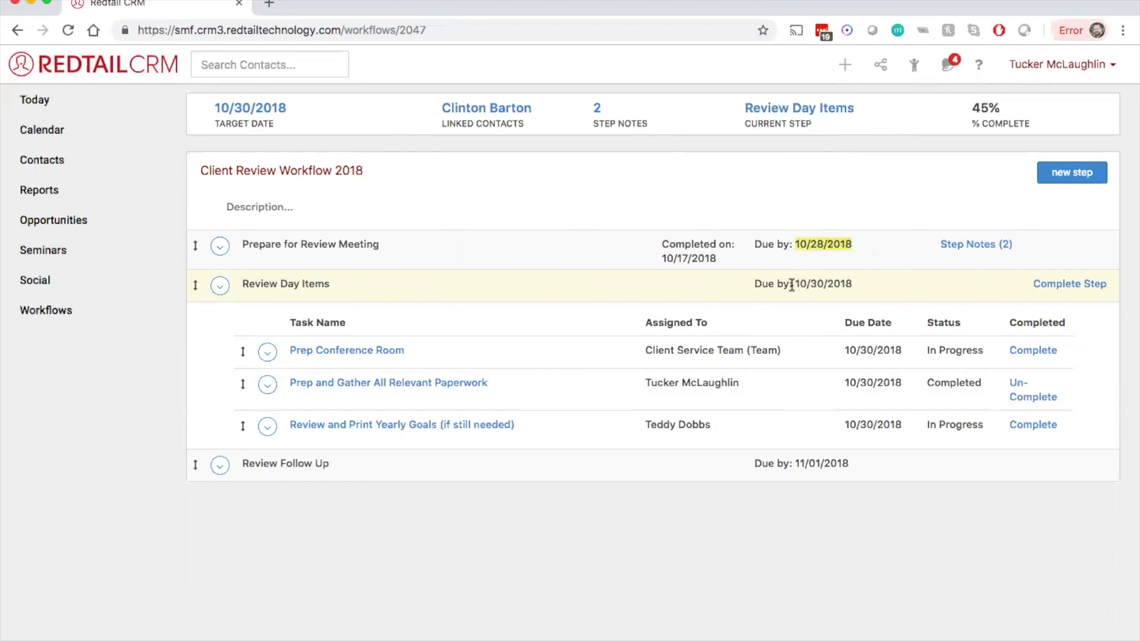
pyautogui.moveTo(800, 284); pyautogui.dragTo(854, 287)
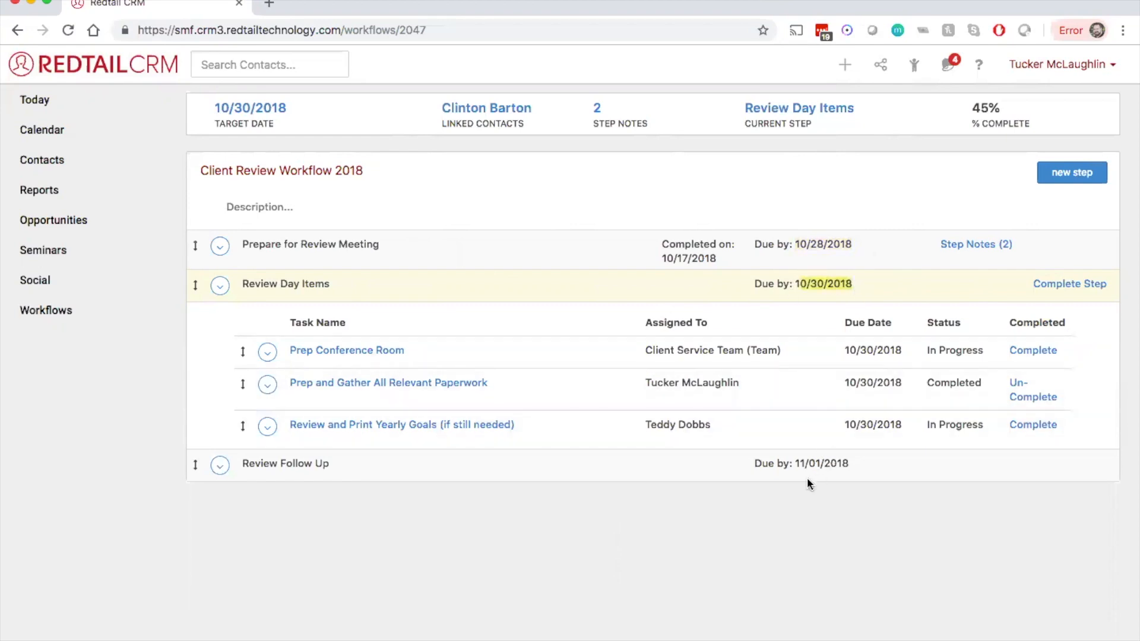
pyautogui.moveTo(794, 463); pyautogui.dragTo(831, 467)
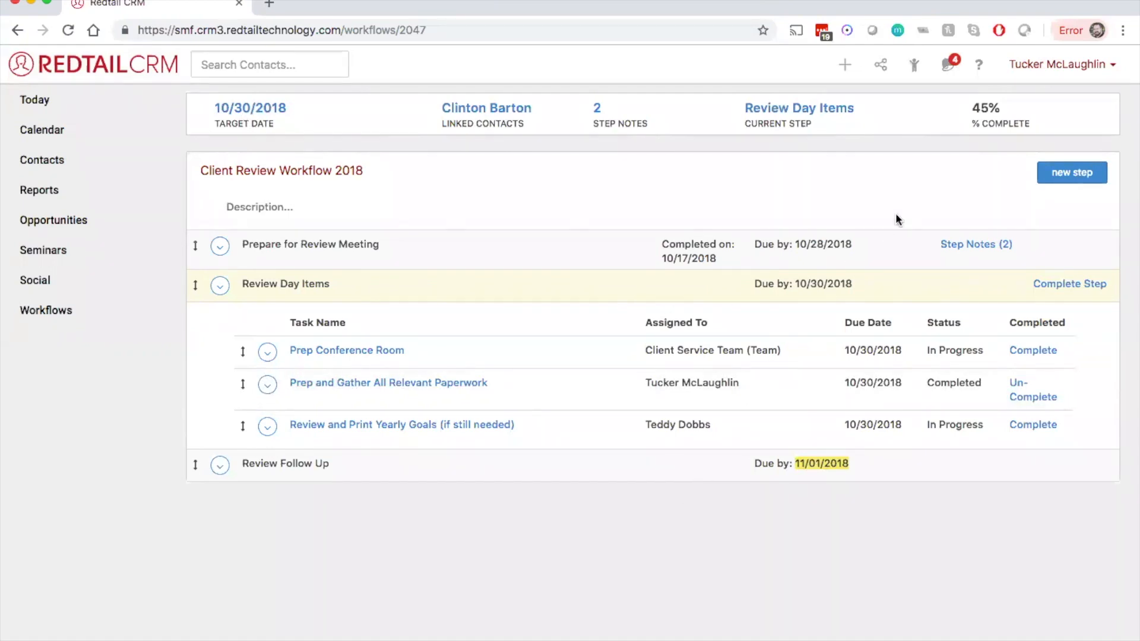
pyautogui.moveTo(795, 243); pyautogui.dragTo(856, 253)
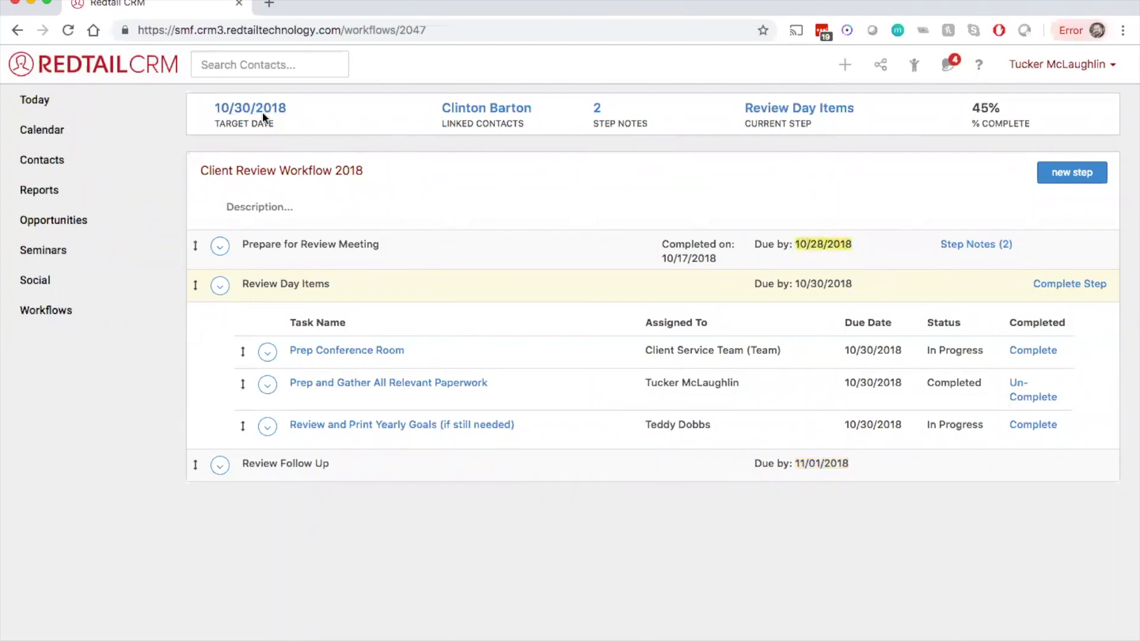
pyautogui.moveTo(855, 286); pyautogui.dragTo(784, 288)
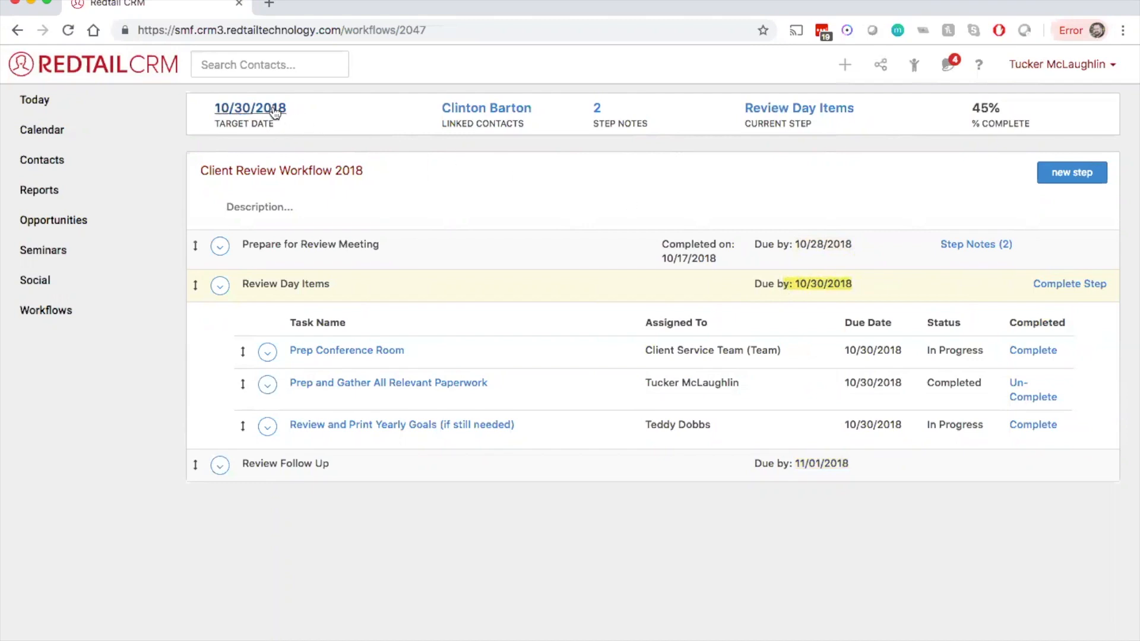
pyautogui.moveTo(855, 466); pyautogui.dragTo(755, 465)
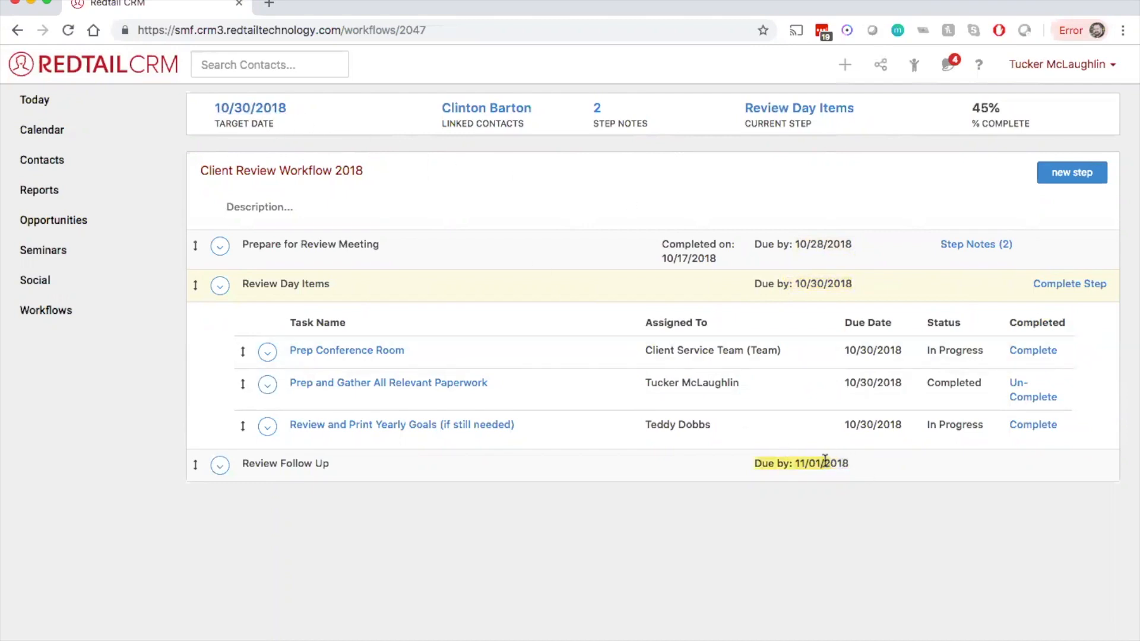
pyautogui.click(650, 476)
pyautogui.click(650, 477)
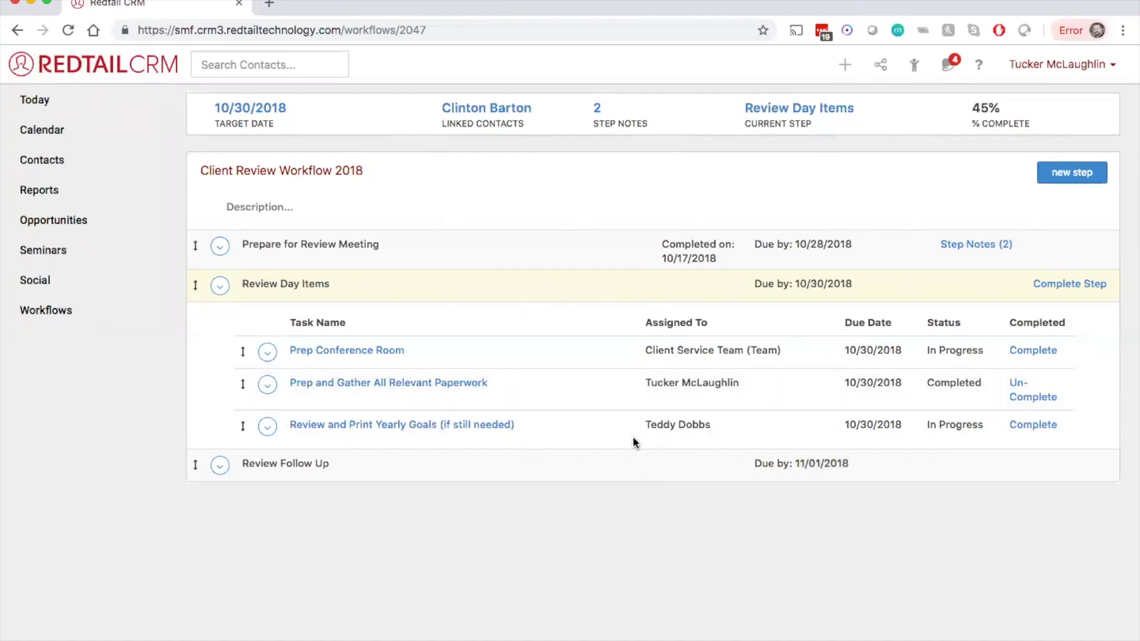
# Step: Complete the remaining Review Day Items tasks and finish the step with outcome "Review Complete ----> Review Follow Up" and the note "All done"
pyautogui.click(1048, 352)
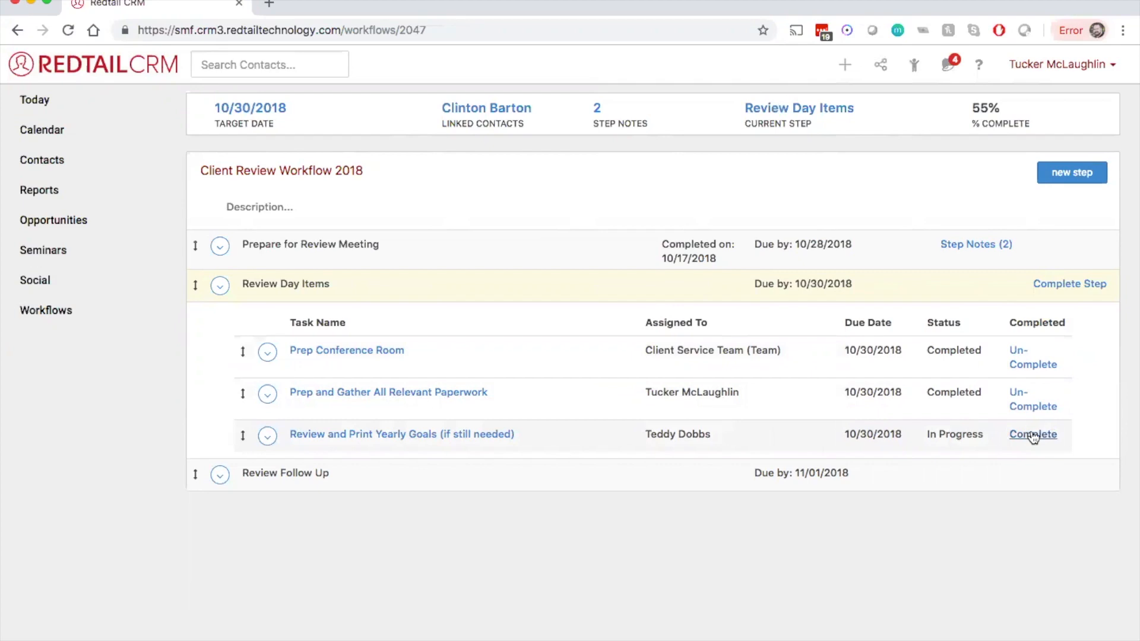
pyautogui.click(1034, 436)
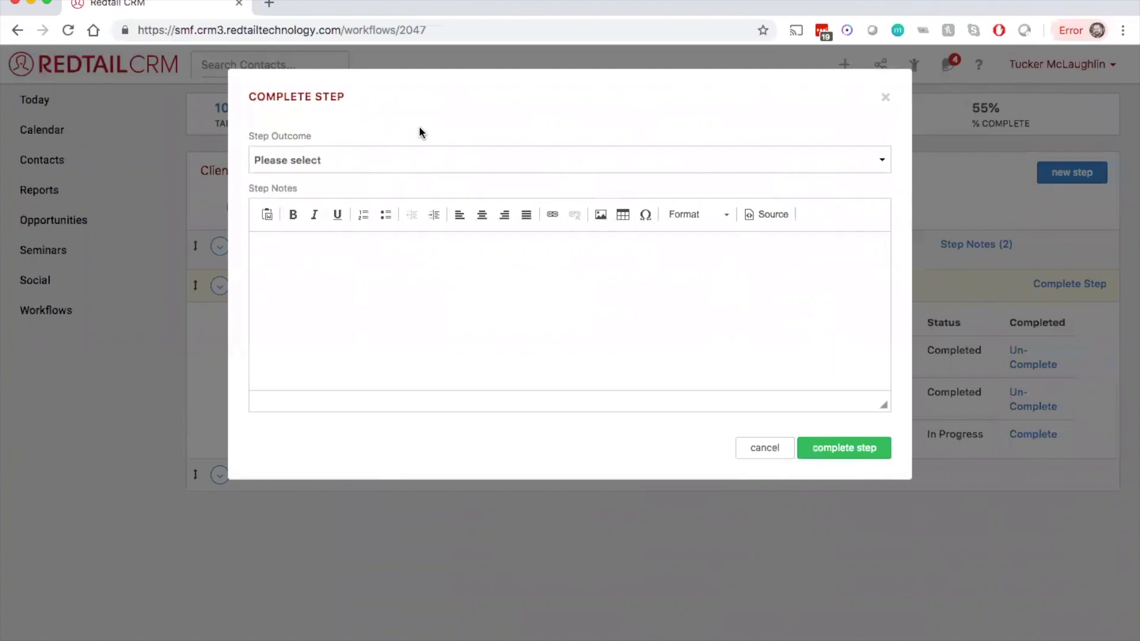
pyautogui.click(427, 158)
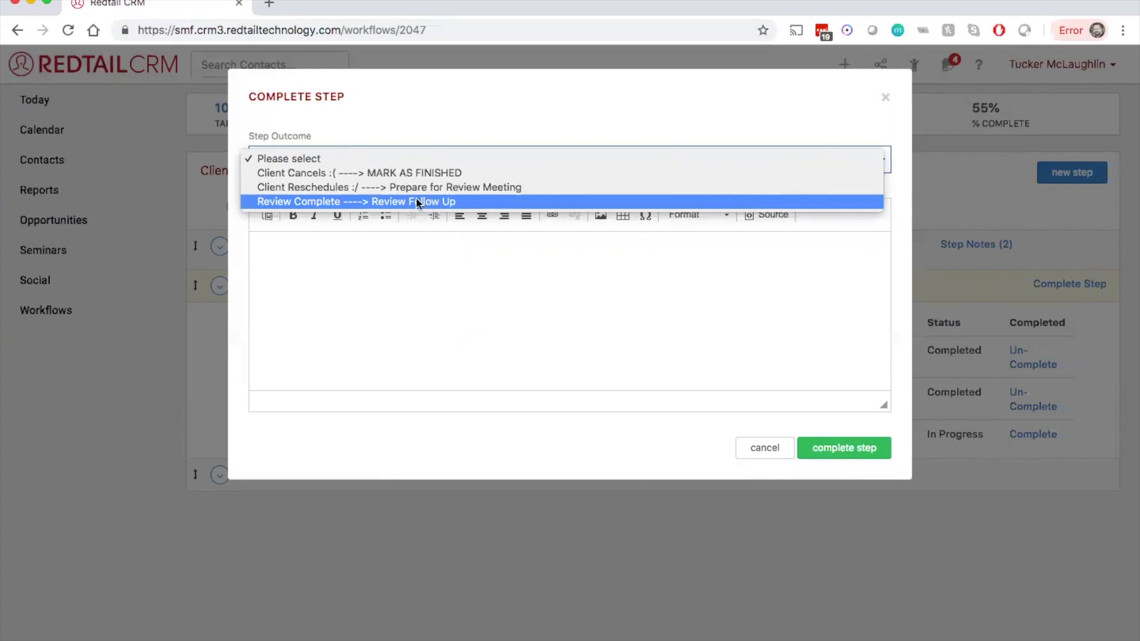
pyautogui.click(455, 202)
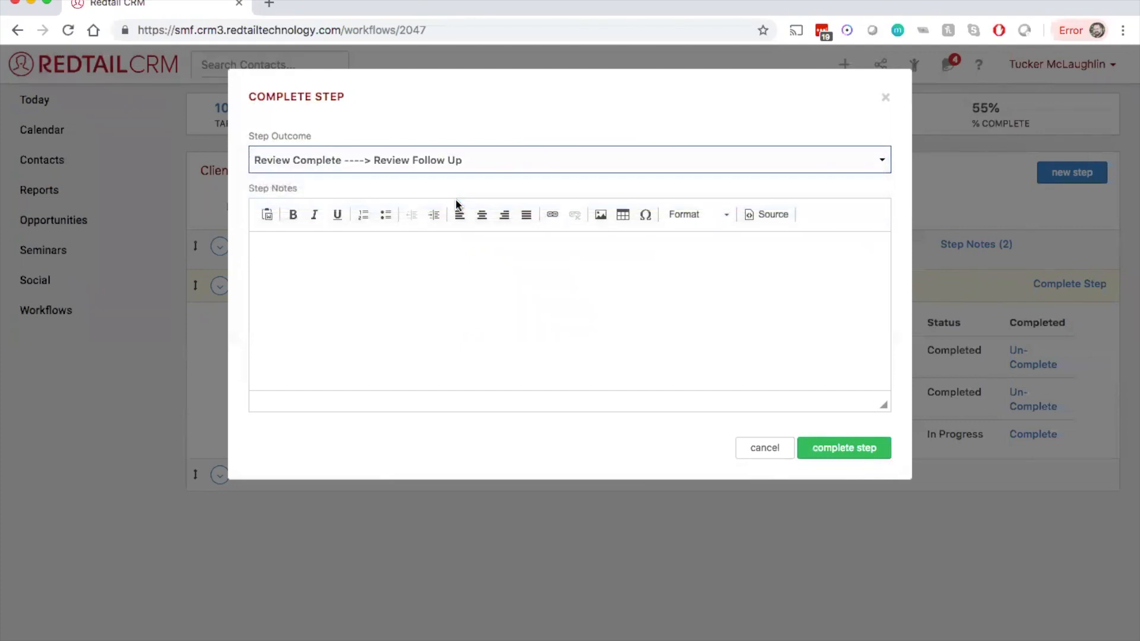
pyautogui.click(442, 295)
pyautogui.write('All done')
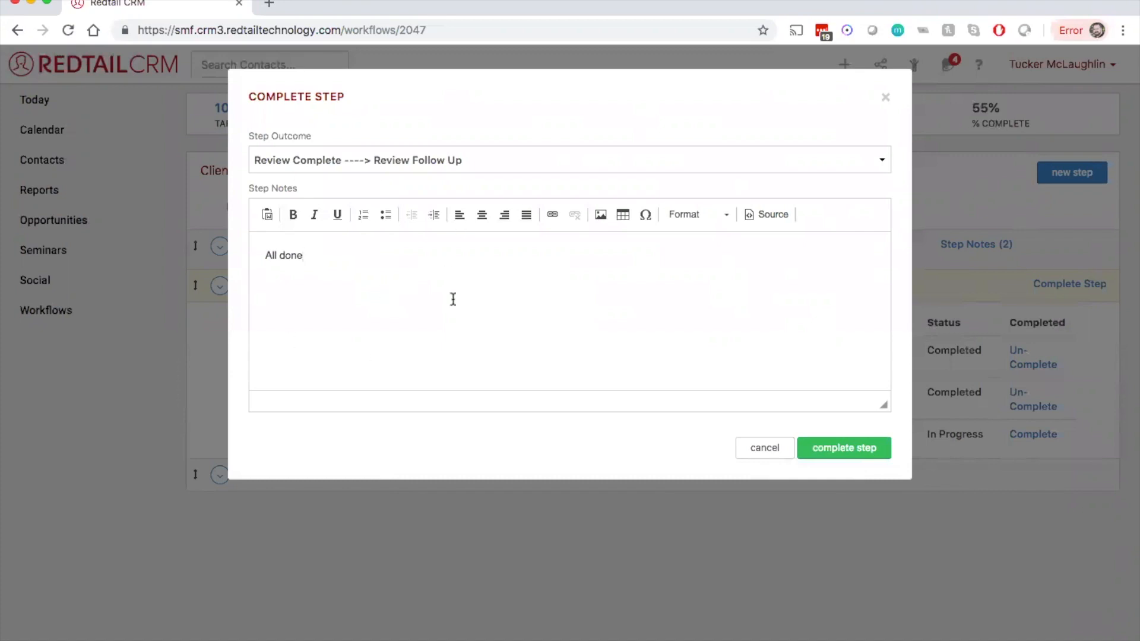
pyautogui.click(865, 451)
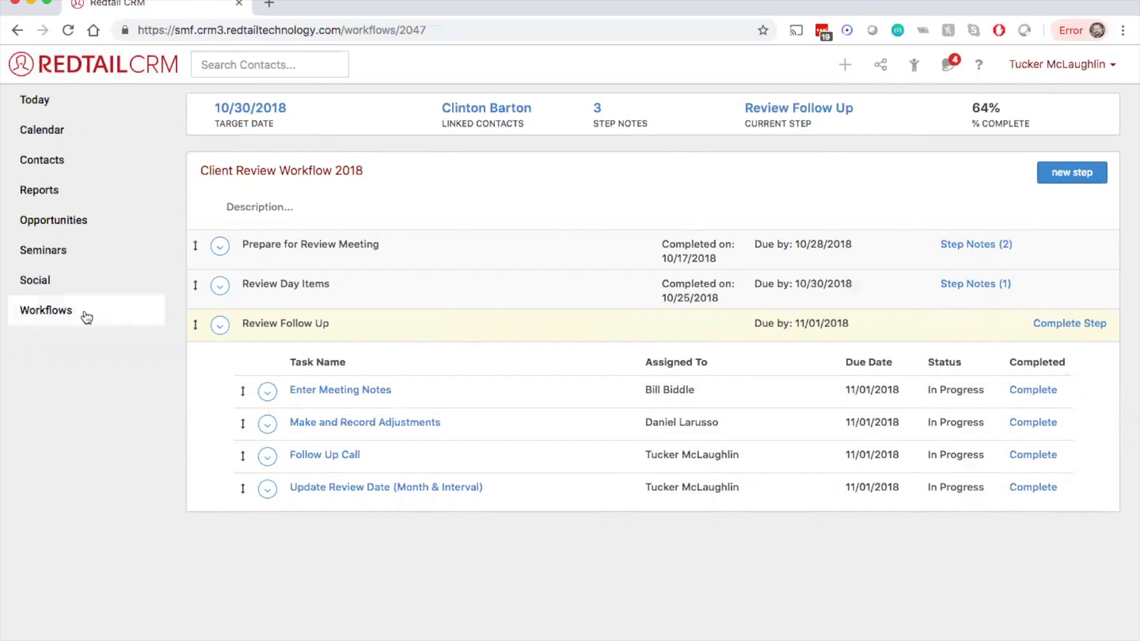
# Step: Complete the Follow Up Call task of Client Review Workflow 2018 in the dashboard's active workflow tasks list
pyautogui.click(45, 310)
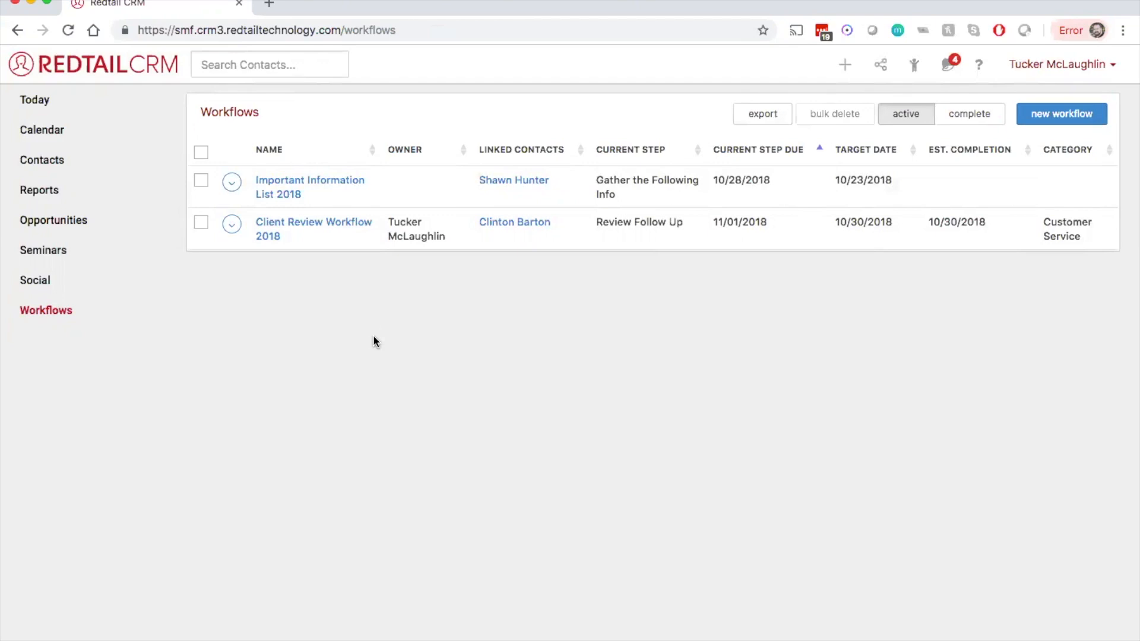
pyautogui.click(60, 111)
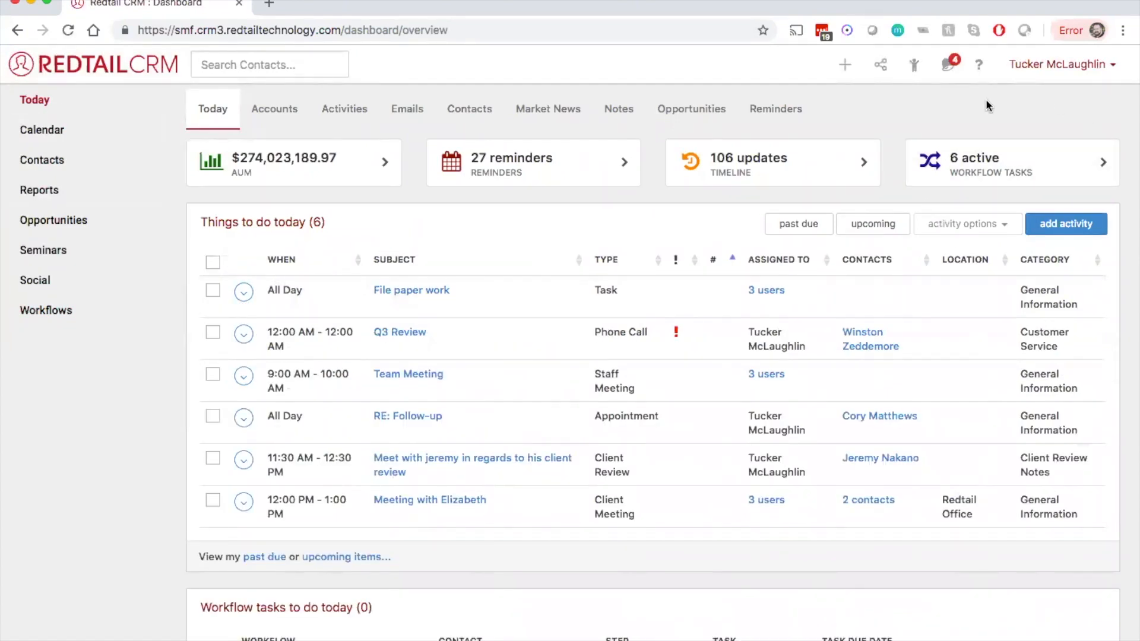
pyautogui.click(996, 178)
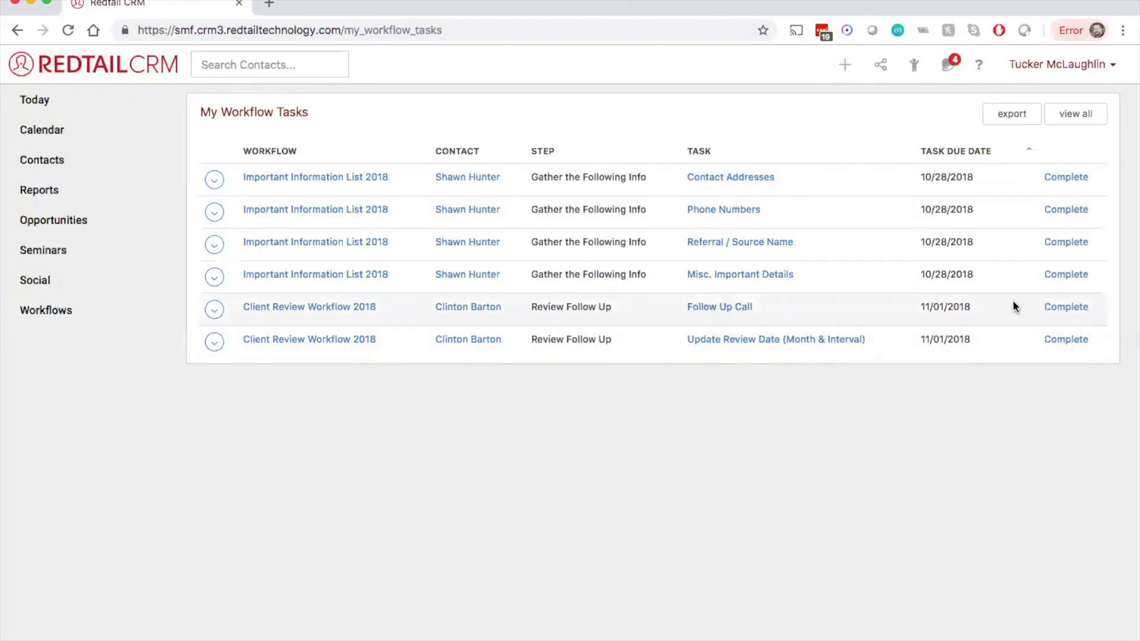
pyautogui.click(1060, 310)
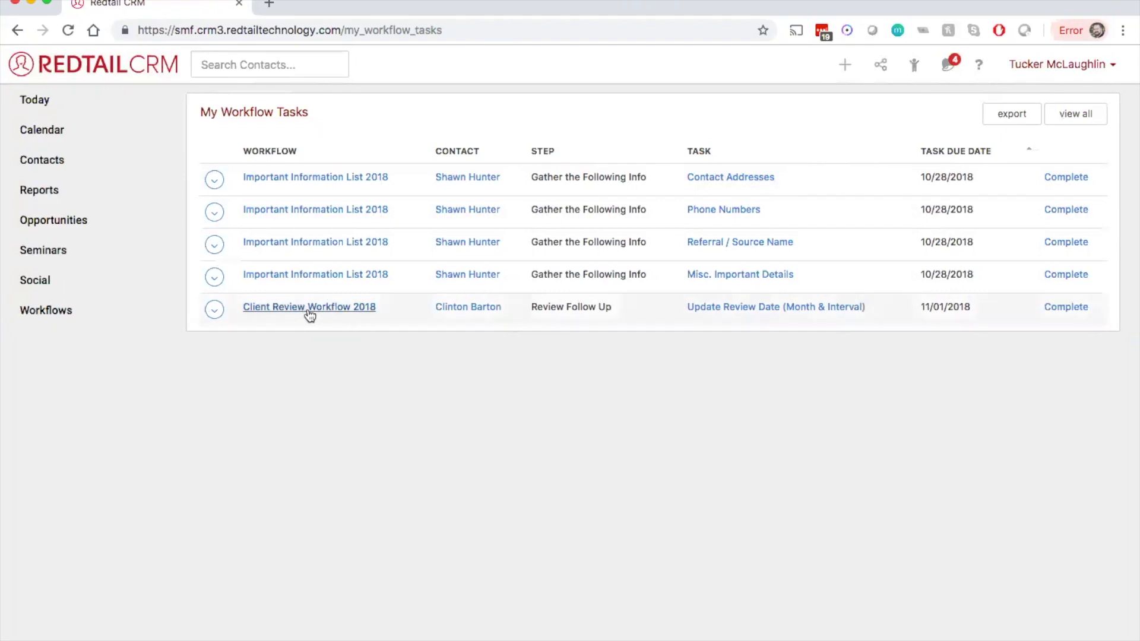
# Step: Check the Review Follow Up tasks in Client Review Workflow 2018, and return to the My Workflow Tasks list
pyautogui.click(322, 314)
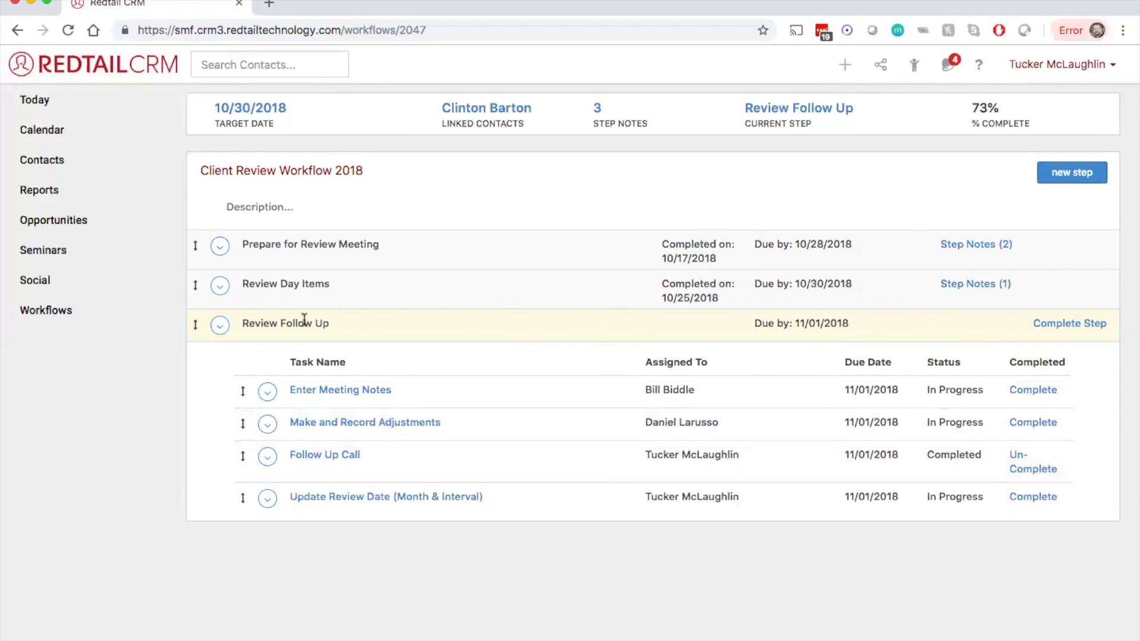
pyautogui.click(44, 102)
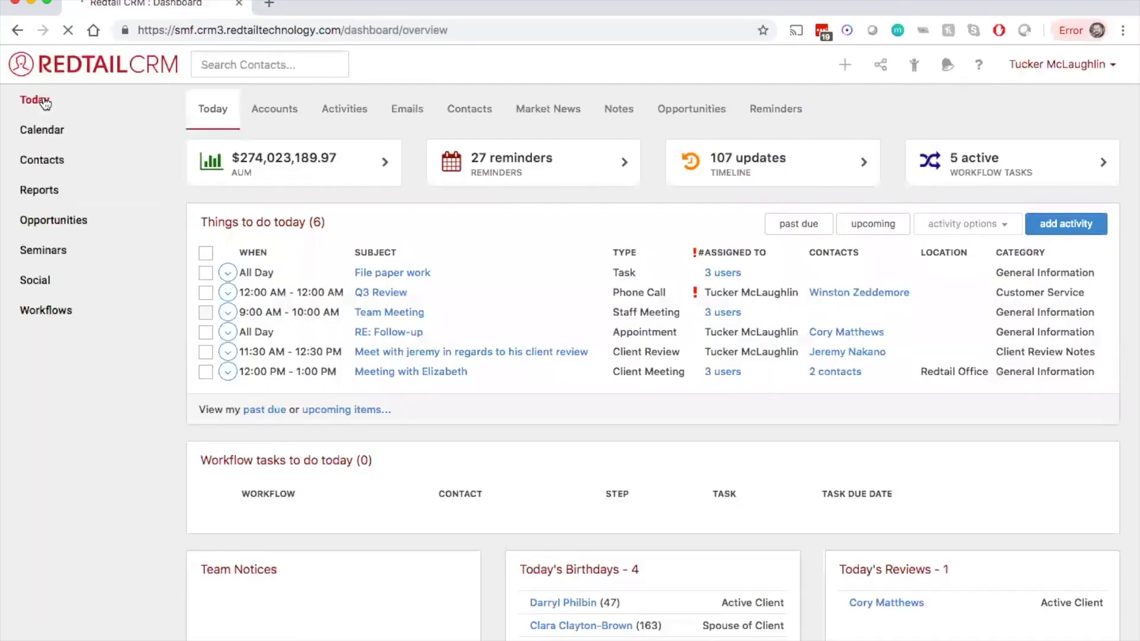
pyautogui.click(1032, 170)
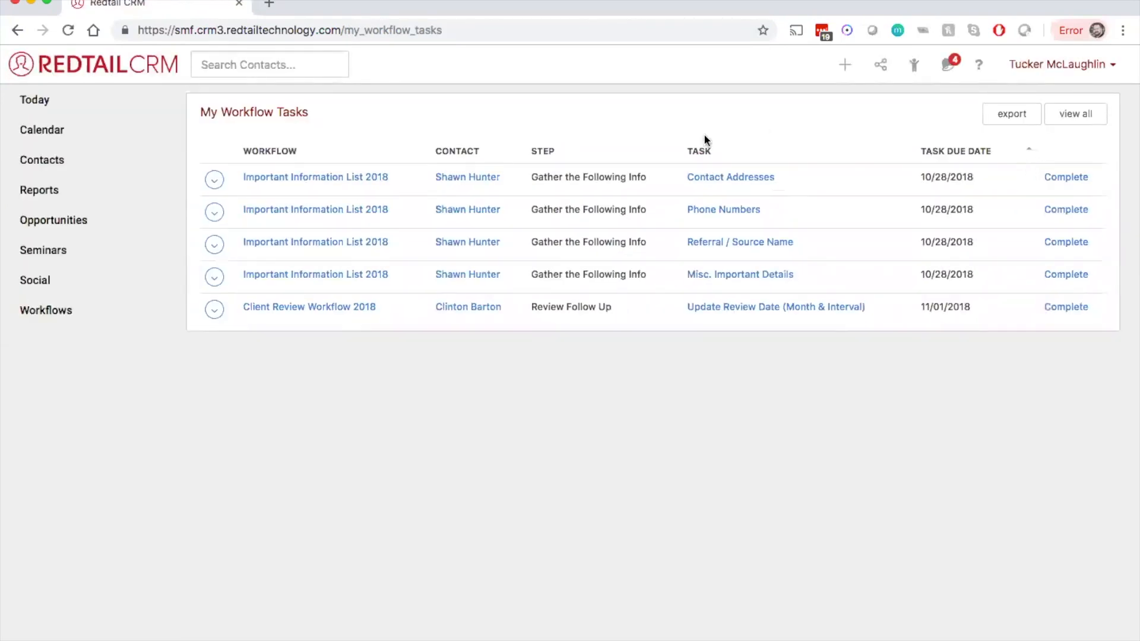
# Step: View the workflow tasks on the calendar for Oct 28 – Nov 3, 2018 and open the workflow from the Update Review Date task
pyautogui.click(62, 136)
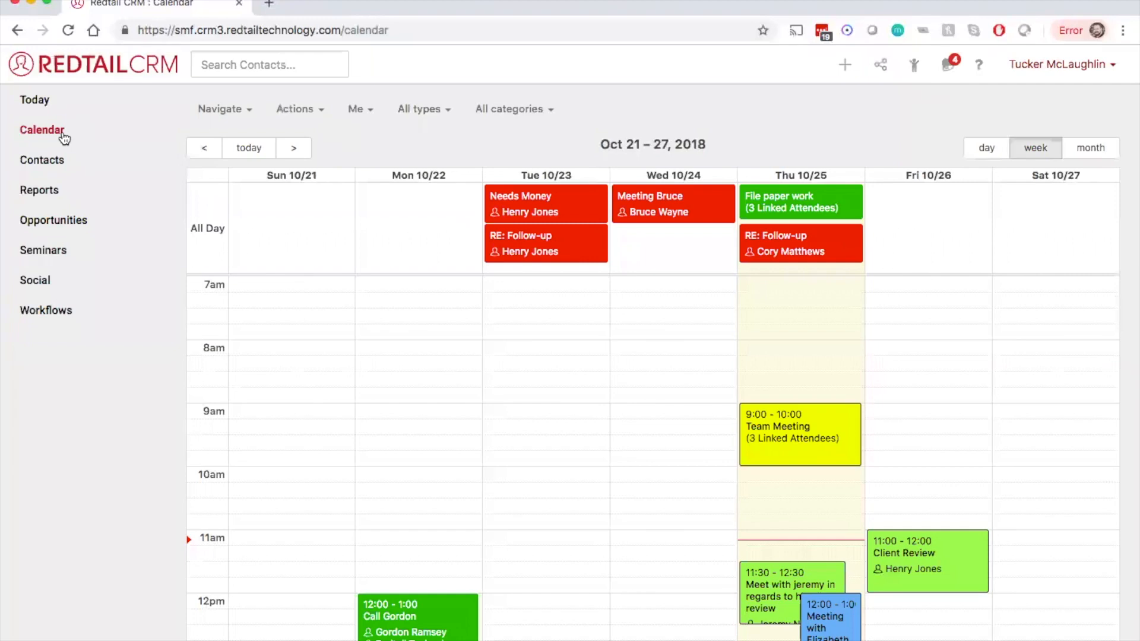
pyautogui.click(307, 119)
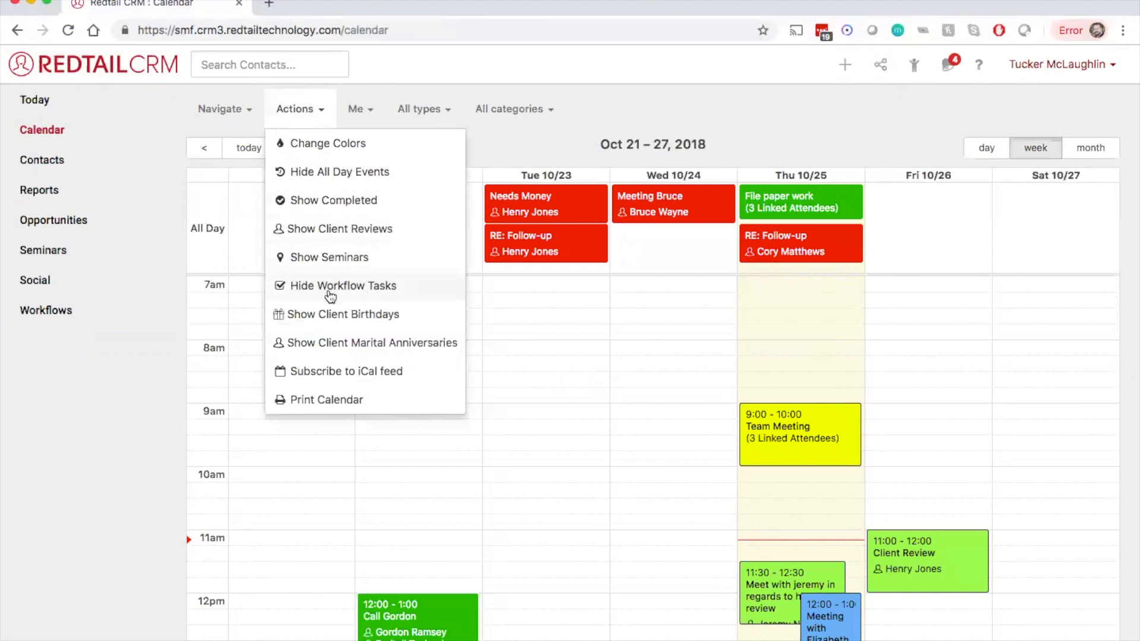
pyautogui.click(512, 147)
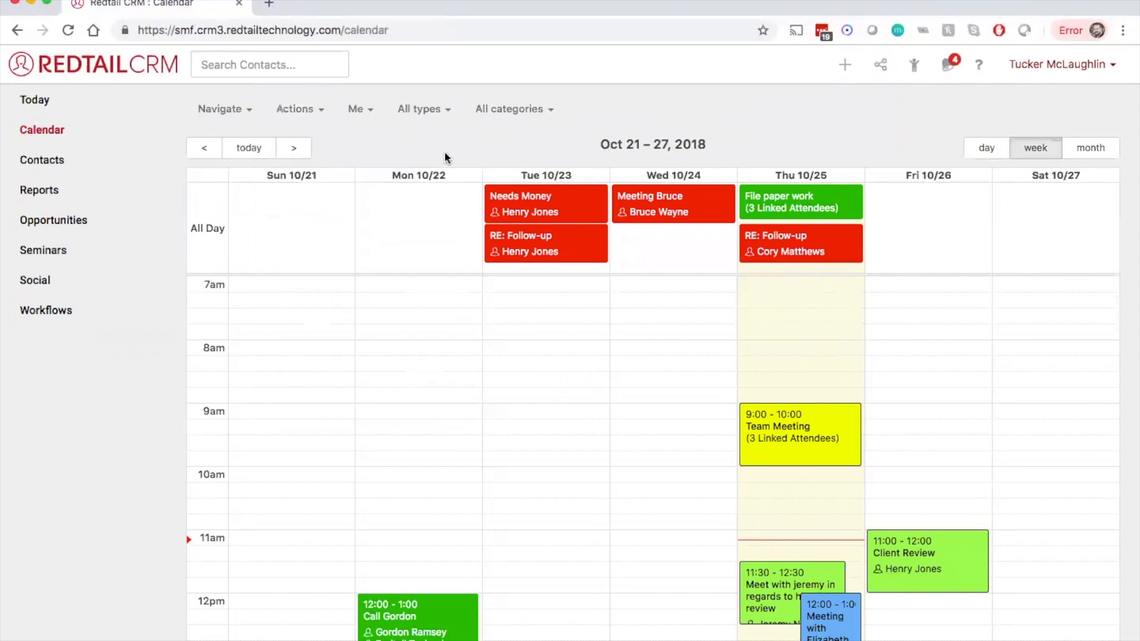
pyautogui.click(295, 151)
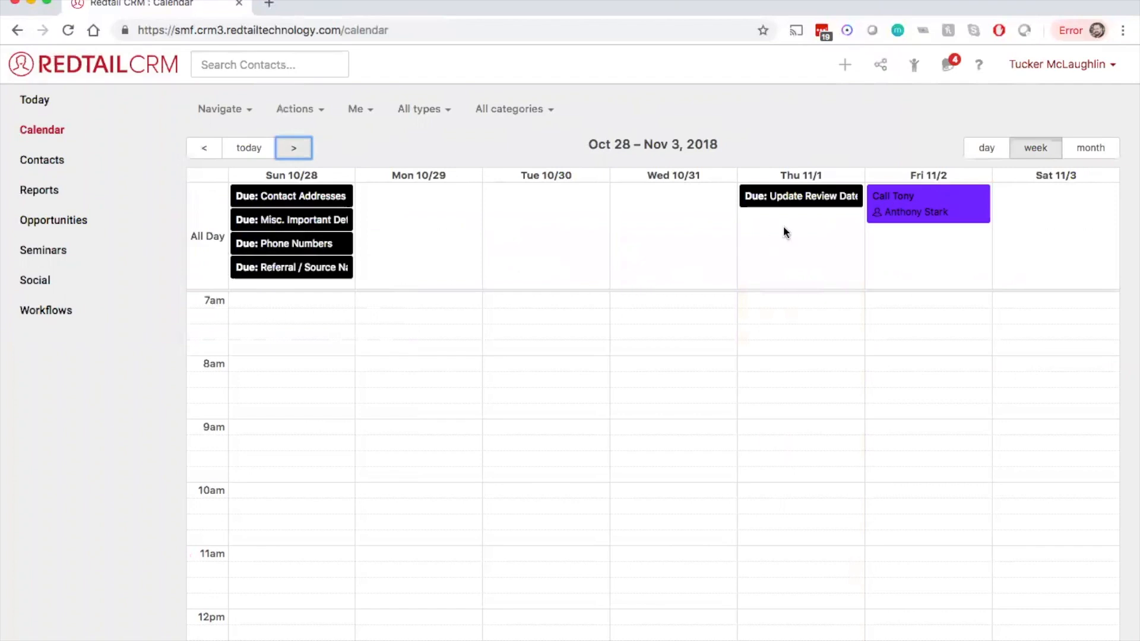
pyautogui.click(813, 201)
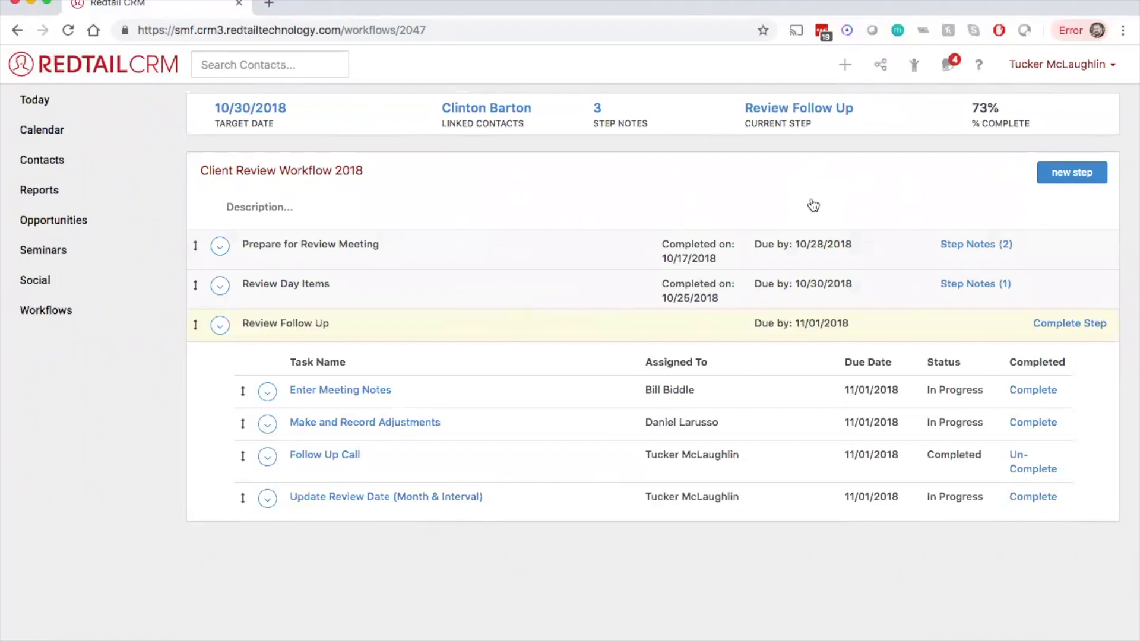
# Step: Open the workflow's linked contact record and view the Open Workflow Tasks section on its overview page
pyautogui.click(511, 105)
pyautogui.click(441, 285)
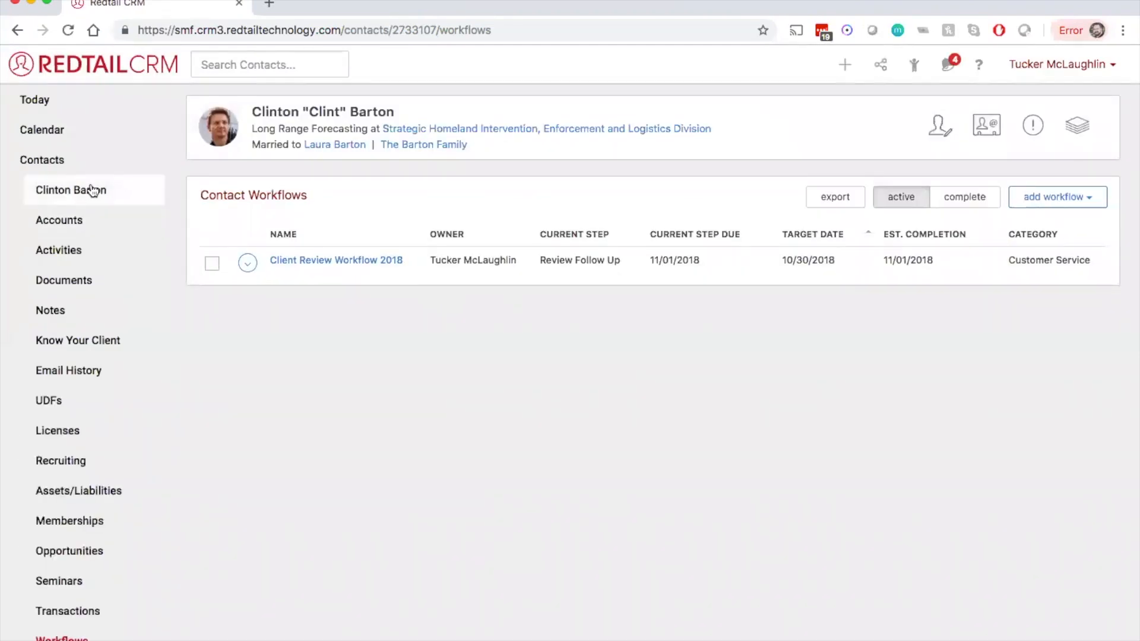
pyautogui.click(85, 191)
pyautogui.scroll(-10, 735, 333)
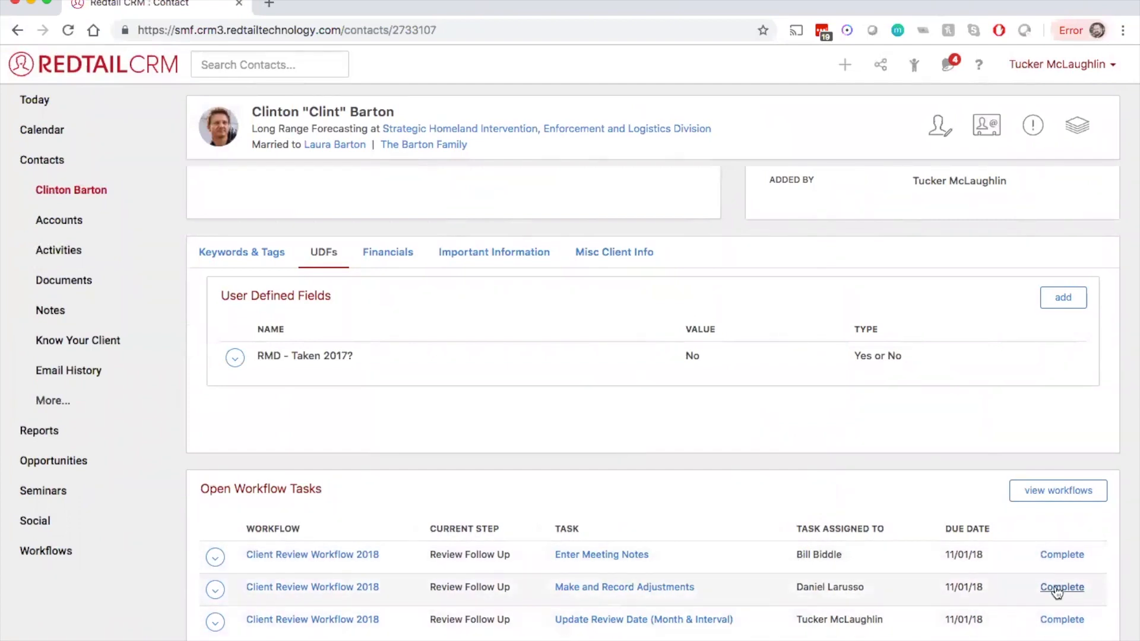
# Step: Complete the Enter Meeting Notes task in the contact's Open Workflow Tasks list
pyautogui.click(1062, 554)
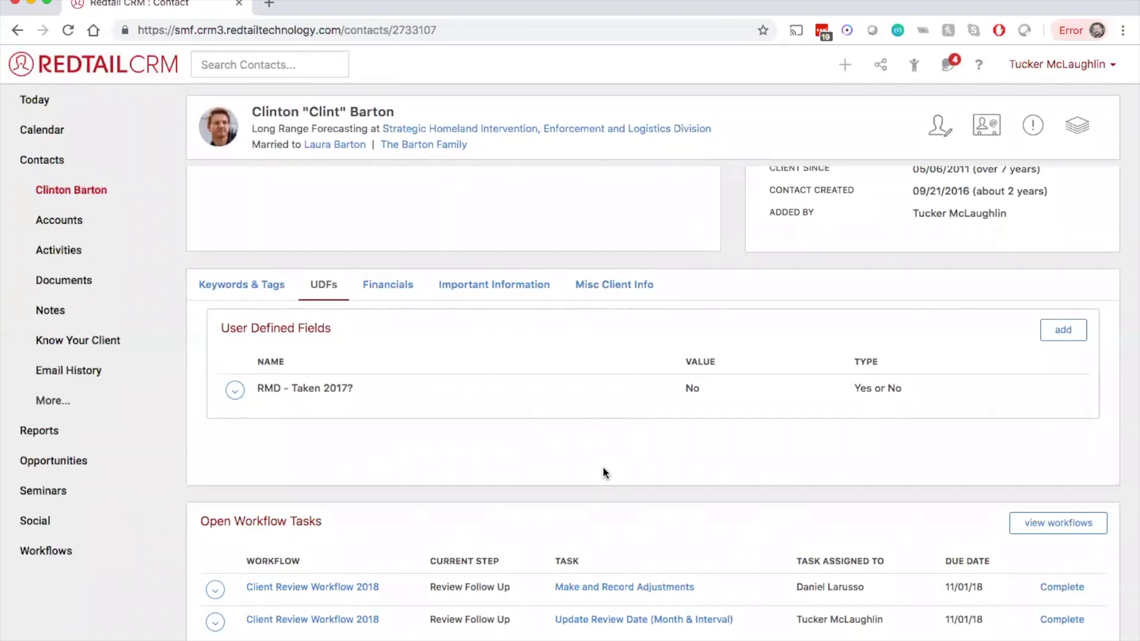
# Step: Go to account management and open the list of workflow templates
pyautogui.click(1078, 66)
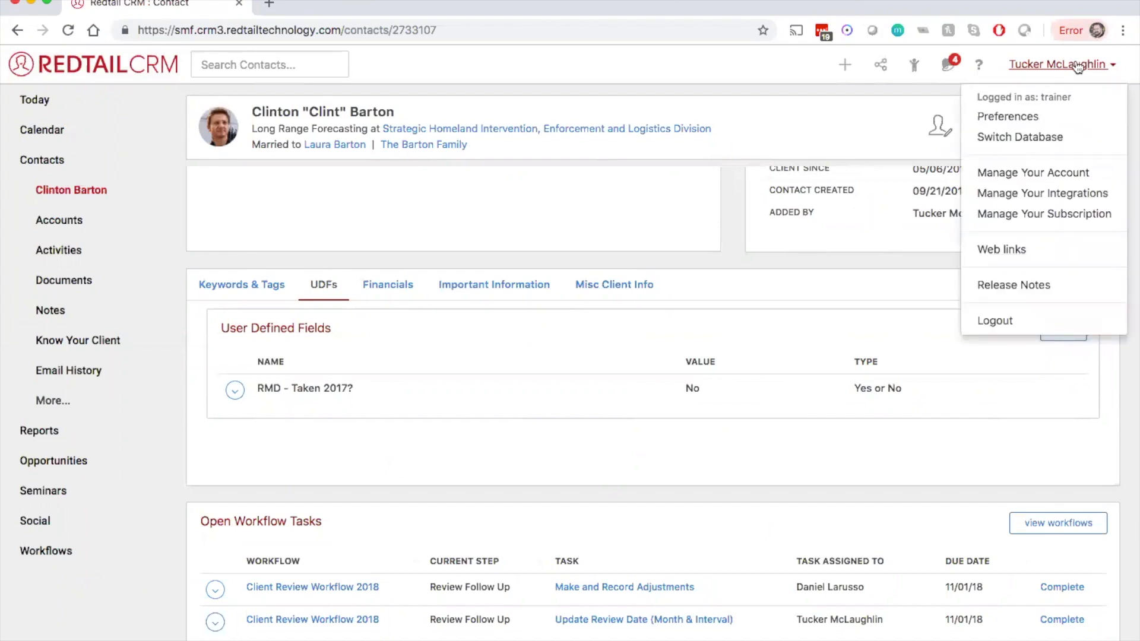
pyautogui.click(1068, 173)
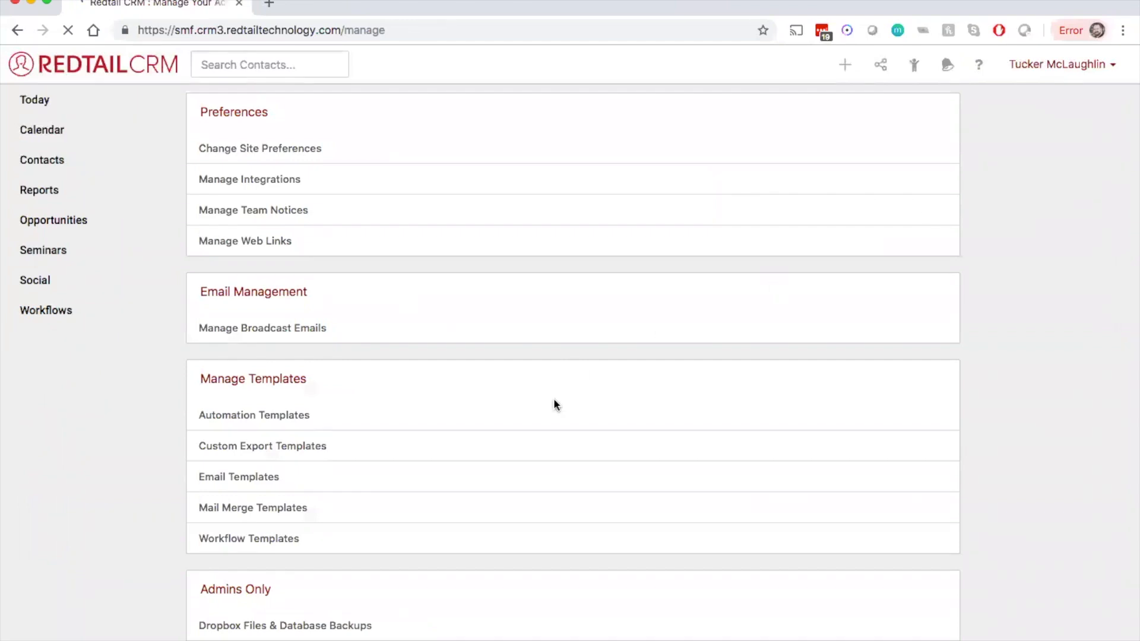
pyautogui.moveTo(308, 380); pyautogui.dragTo(246, 379)
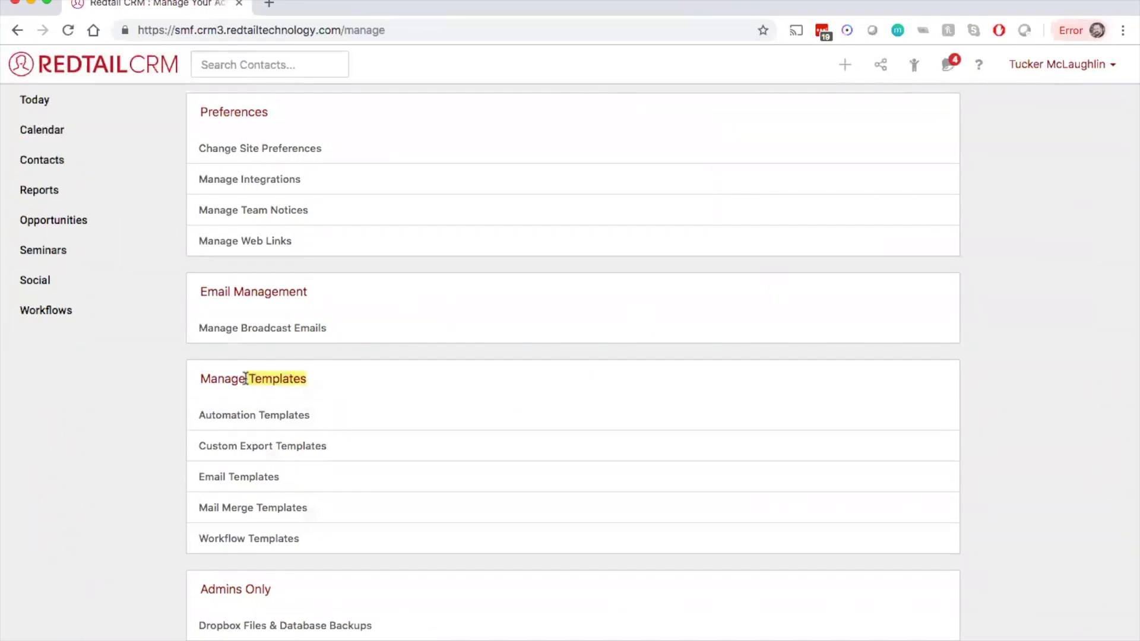
pyautogui.click(204, 376)
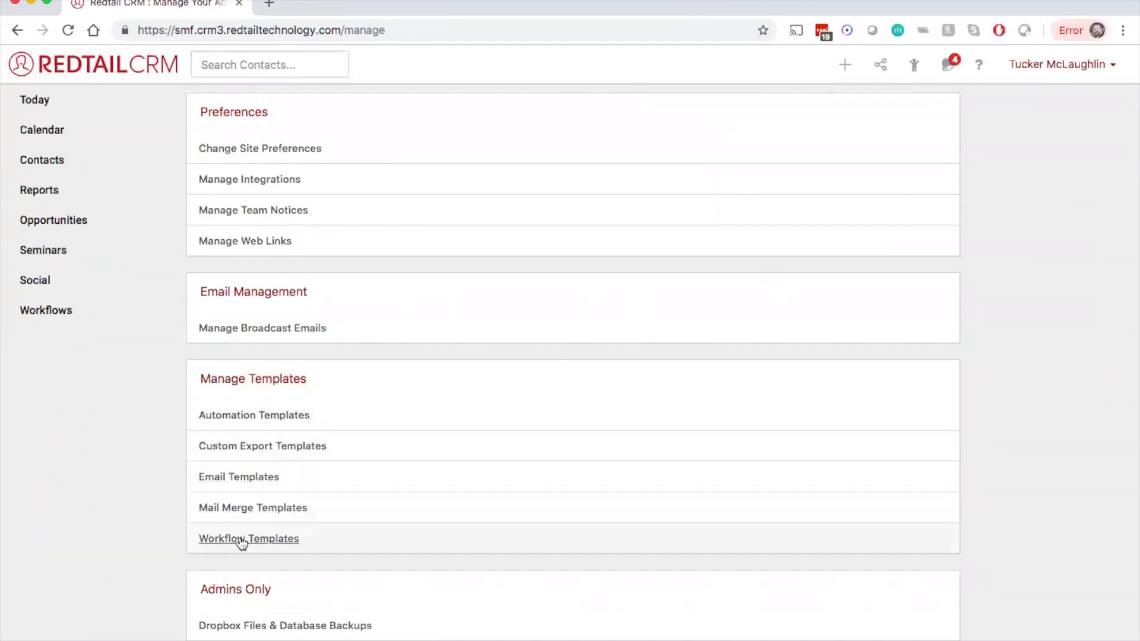
pyautogui.click(270, 539)
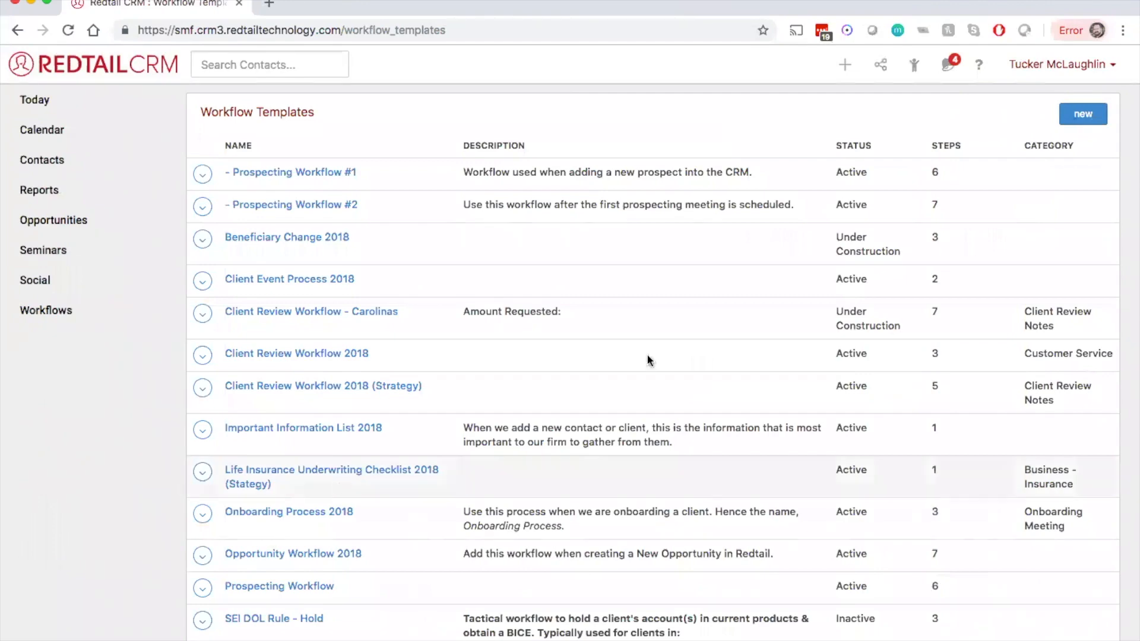
# Step: Start a new workflow template and name it Client Review Workflow
pyautogui.click(1084, 116)
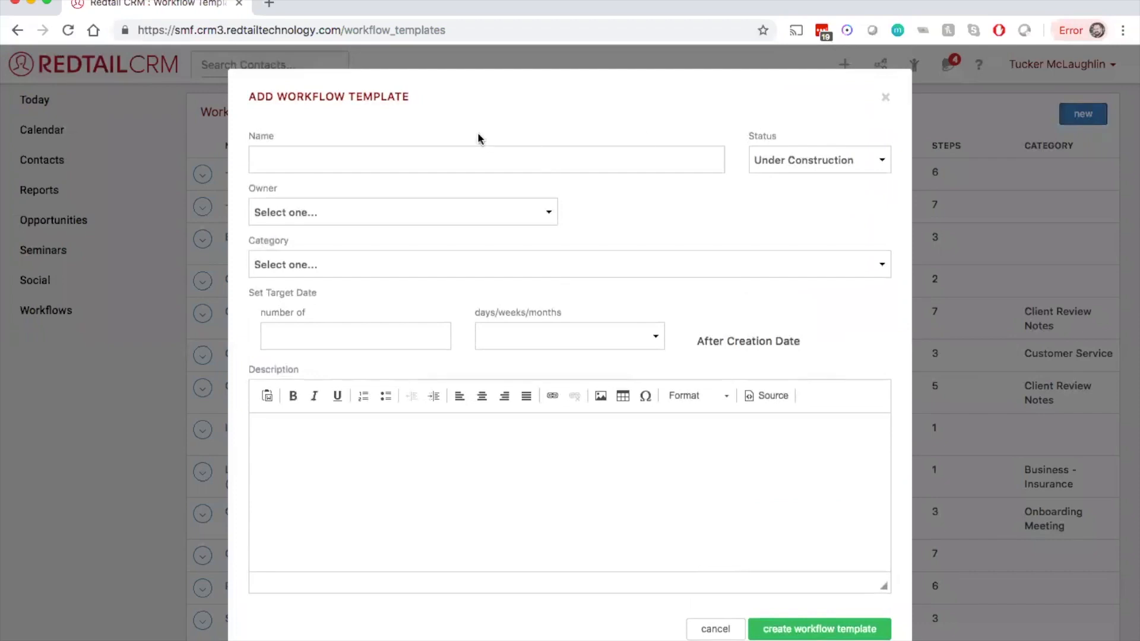
pyautogui.click(360, 154)
pyautogui.write('Client Re')
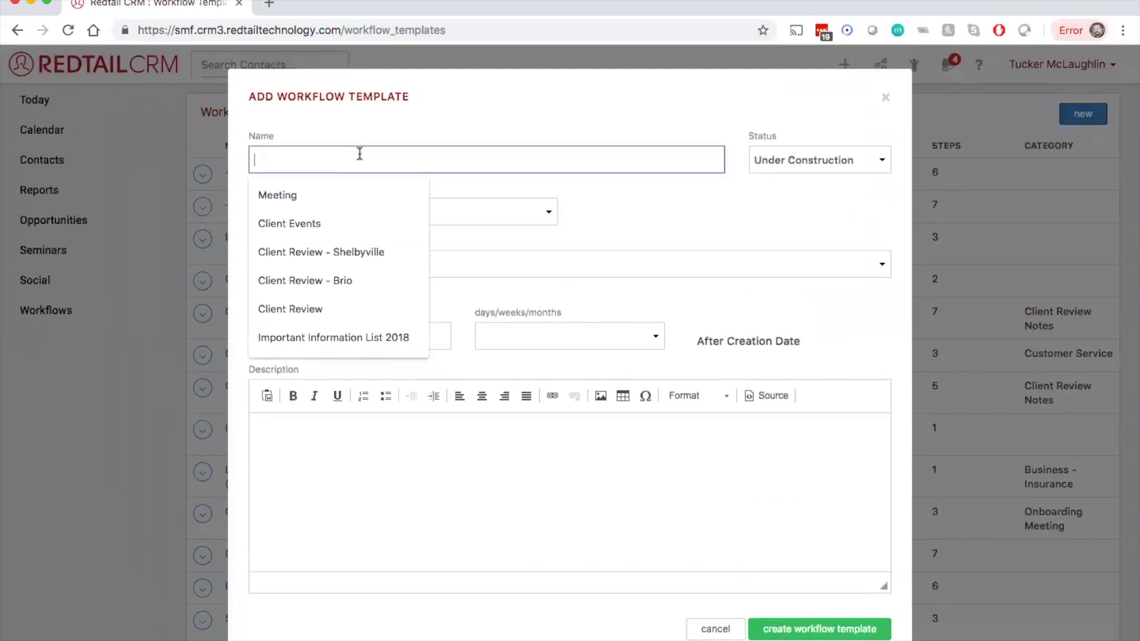
pyautogui.write('vie')
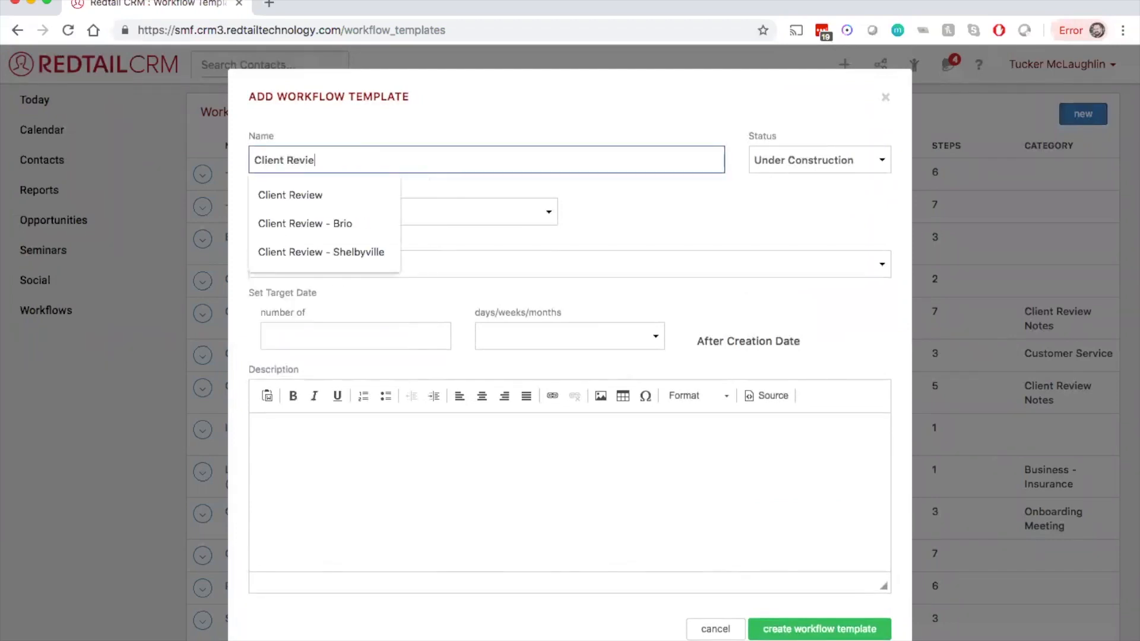
pyautogui.write('w Workflow')
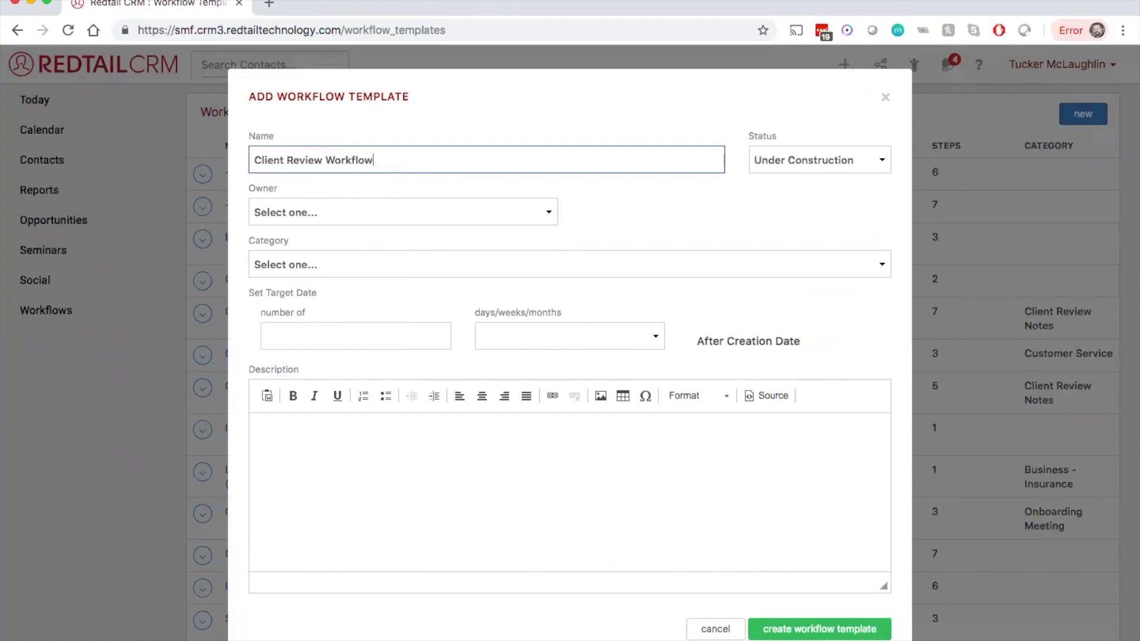
pyautogui.click(439, 121)
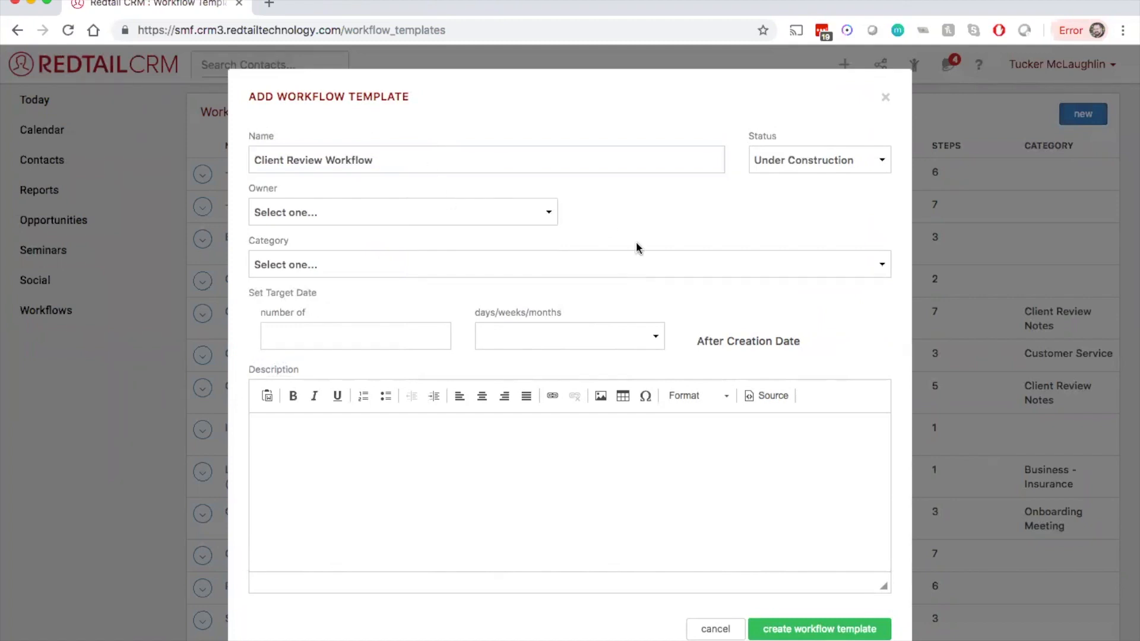
# Step: Try Role as the new template's owner type, check the available roles, and reset the owner to unselected
pyautogui.click(550, 212)
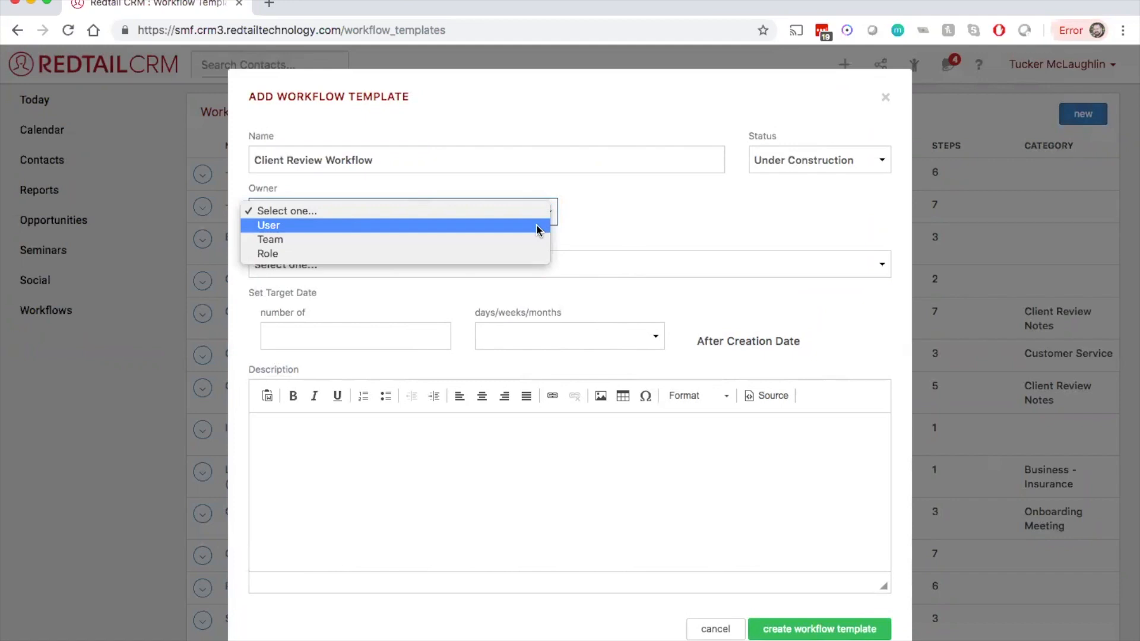
pyautogui.click(528, 254)
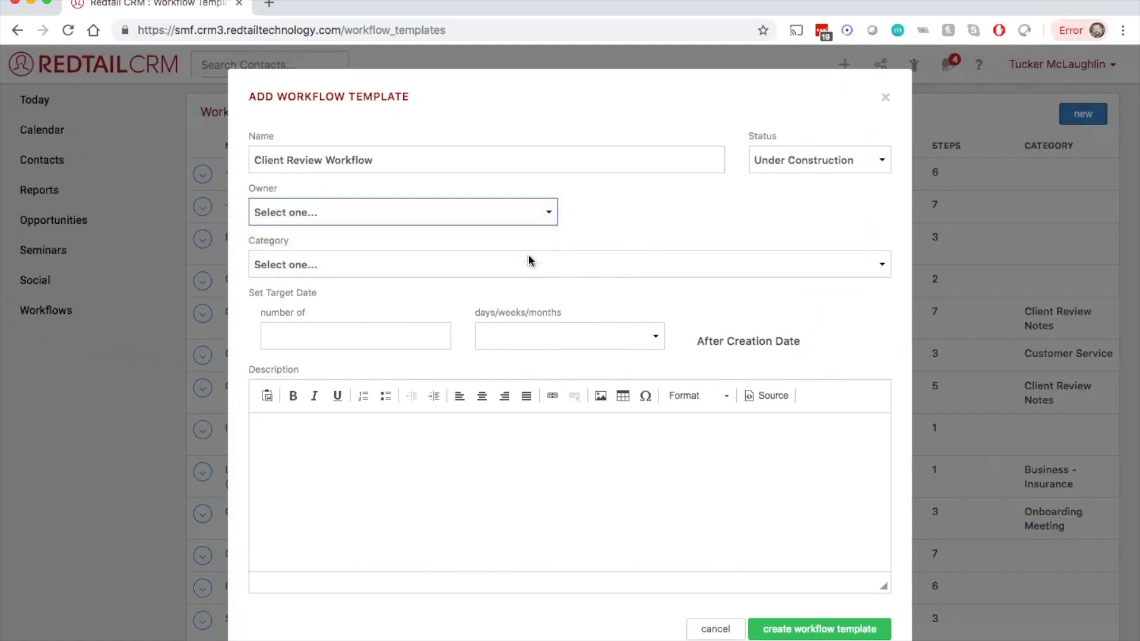
pyautogui.click(672, 209)
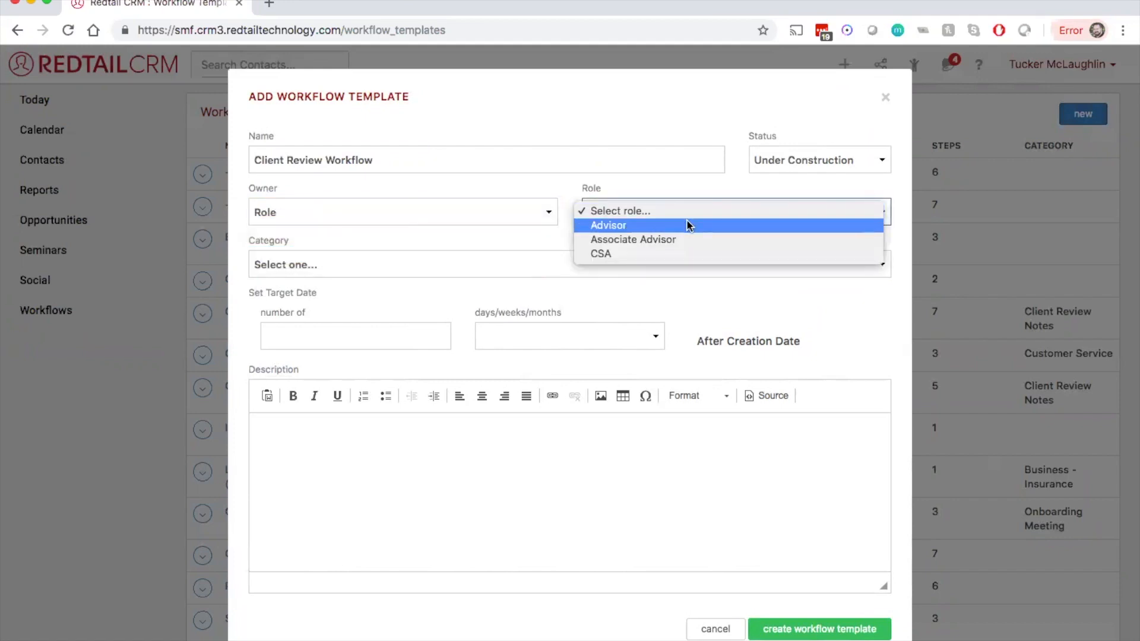
pyautogui.click(587, 211)
pyautogui.click(534, 214)
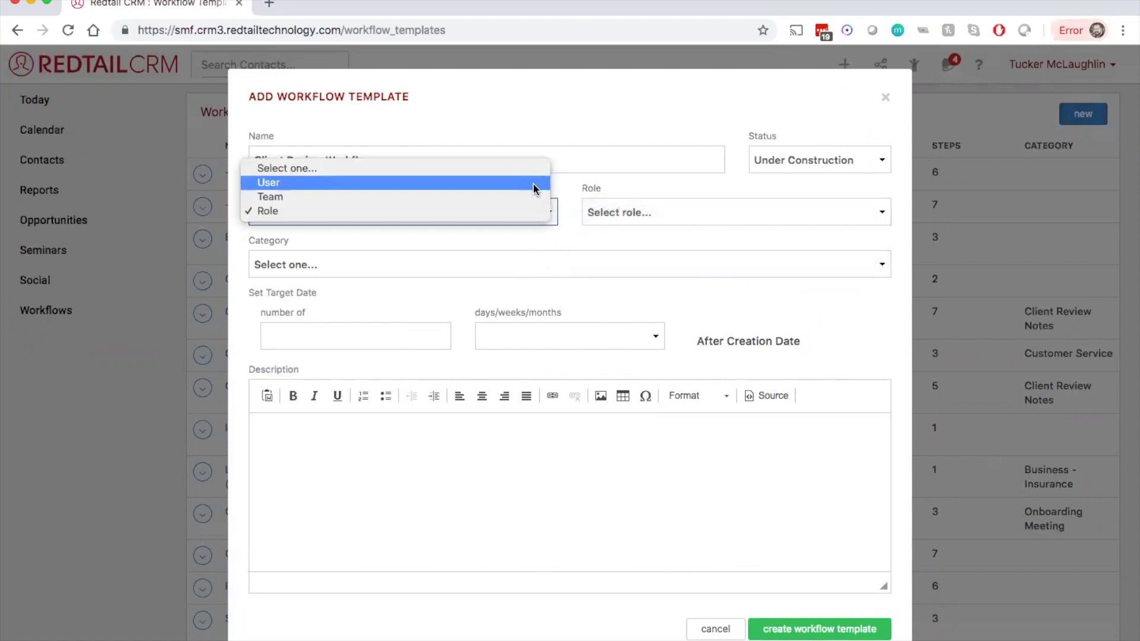
pyautogui.click(570, 187)
pyautogui.click(532, 213)
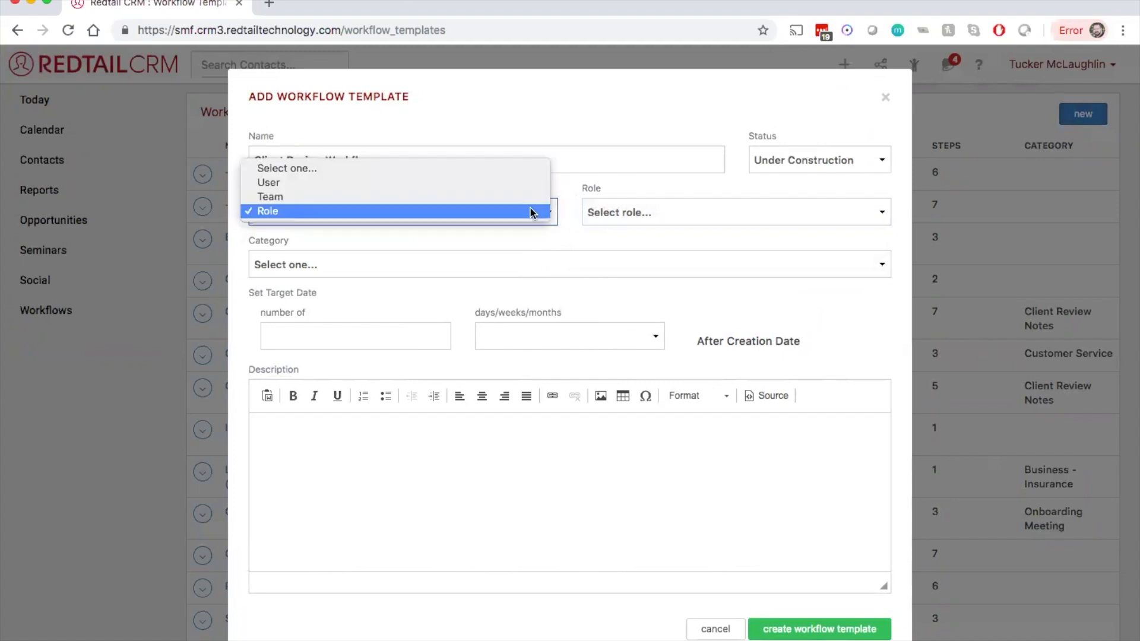
pyautogui.click(501, 169)
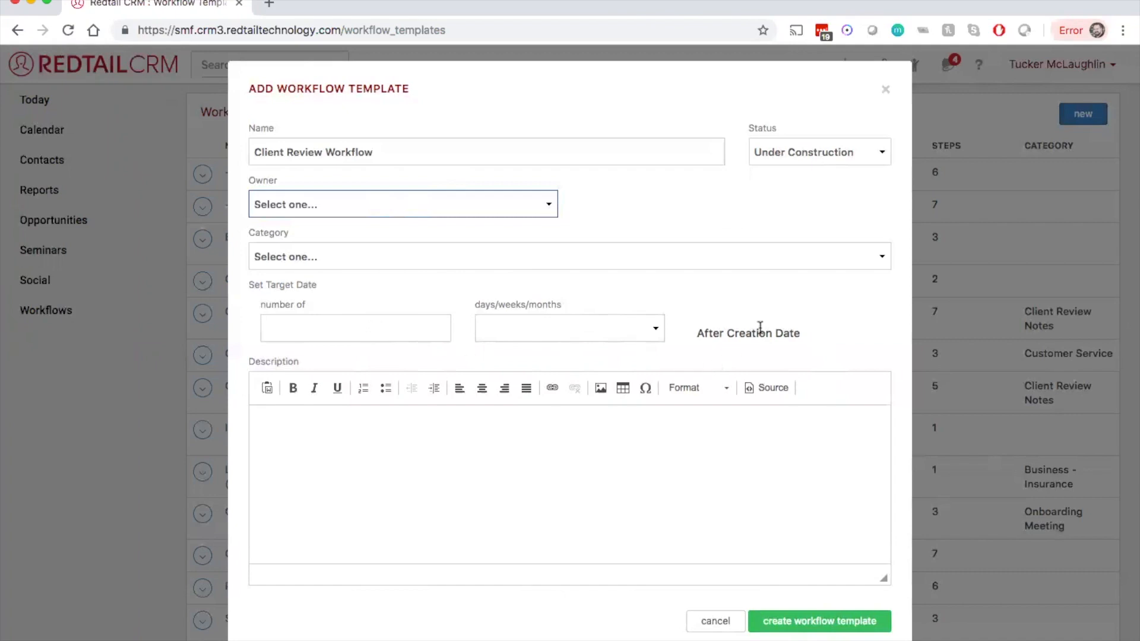
# Step: Set the new template's target date to 1 week after the creation date
pyautogui.moveTo(802, 333); pyautogui.dragTo(691, 334)
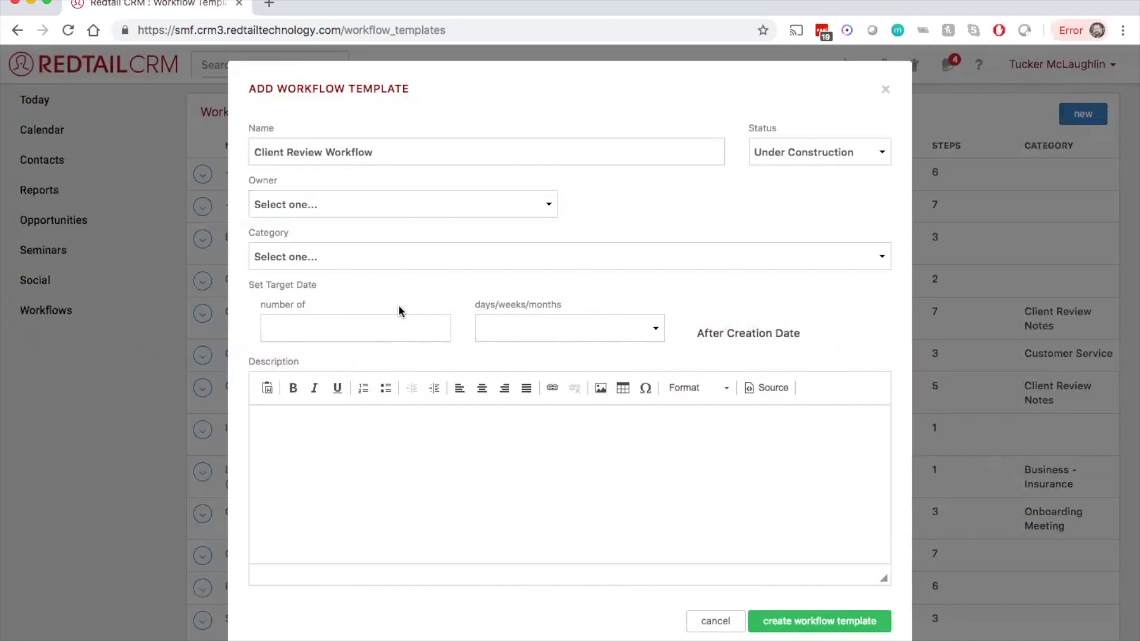
pyautogui.click(371, 327)
pyautogui.write('1')
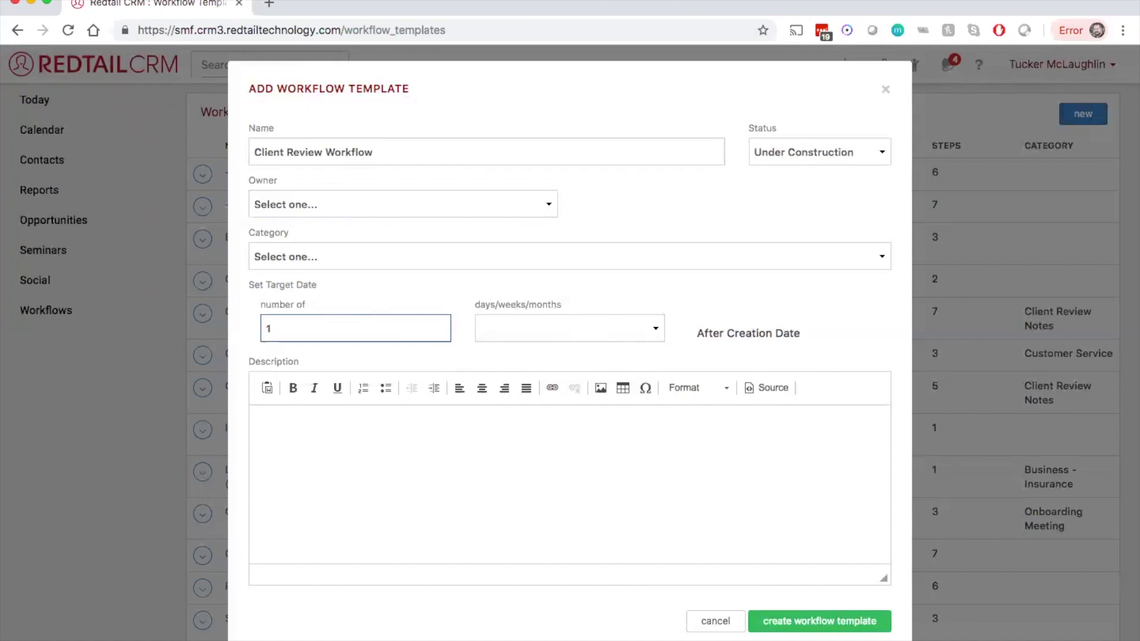
pyautogui.click(538, 326)
pyautogui.click(548, 370)
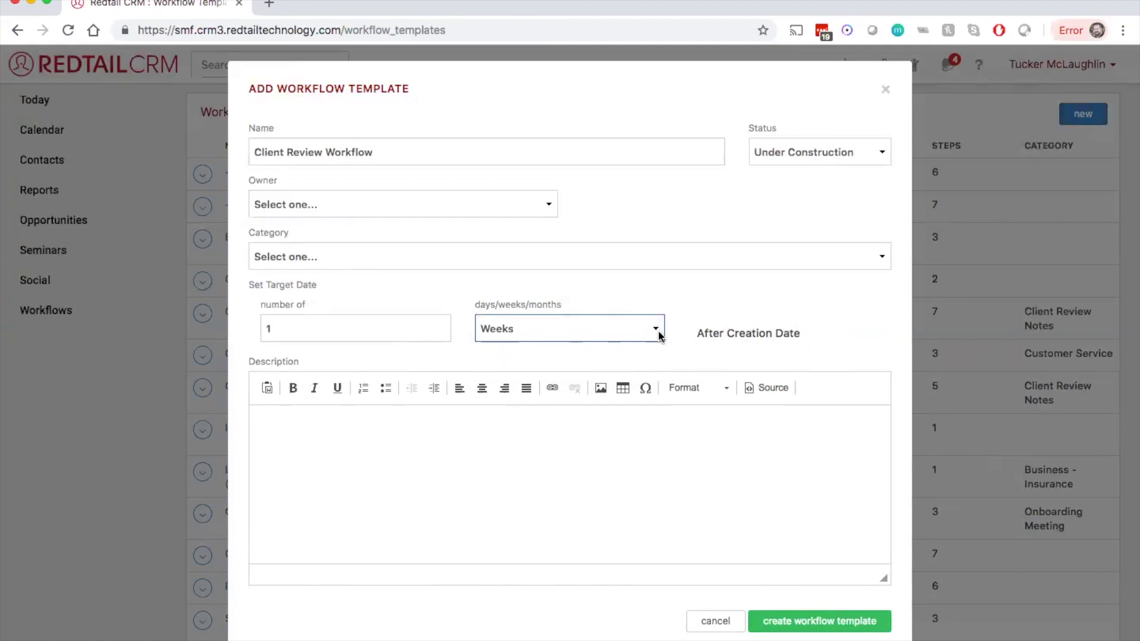
# Step: Clear the target date number and unit, and discard the new workflow template without creating it
pyautogui.click(635, 330)
pyautogui.click(627, 285)
pyautogui.click(273, 328)
pyautogui.press('BackSpace')
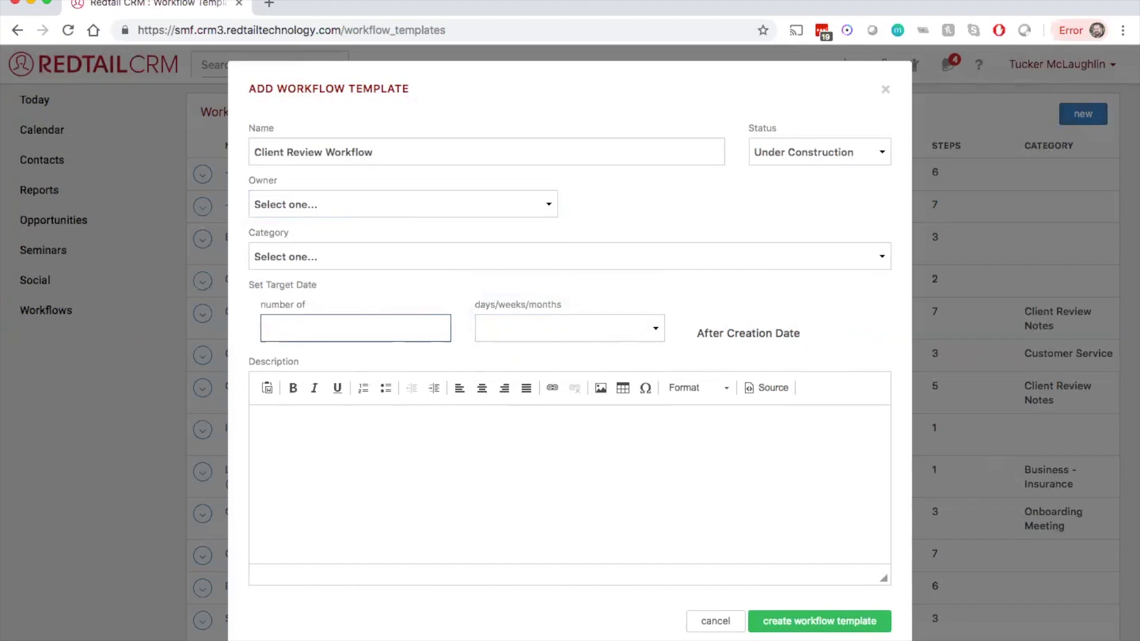
pyautogui.click(885, 89)
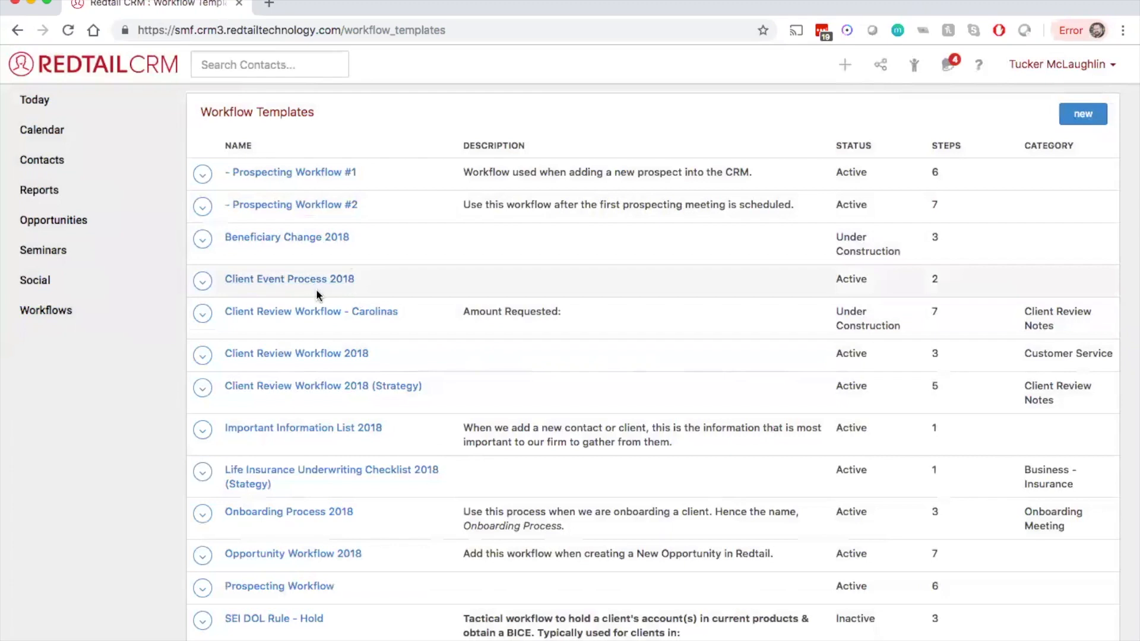
# Step: Open the Client Review Workflow 2018 template
pyautogui.click(318, 356)
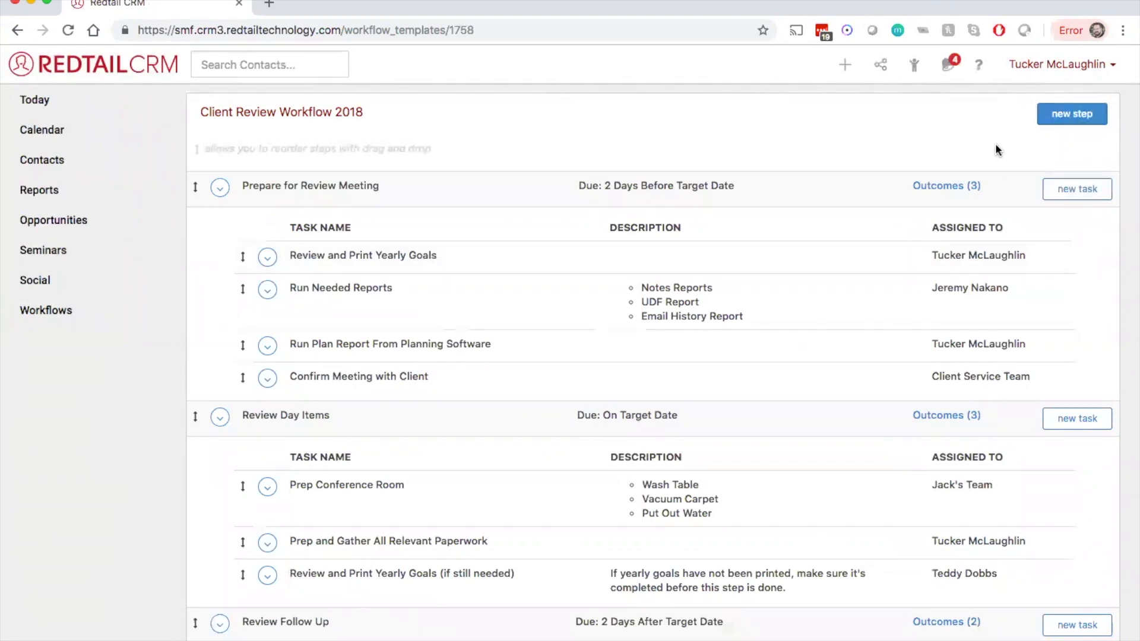
# Step: Add a new step at the end of the Client Review Workflow 2018 template
pyautogui.click(1077, 120)
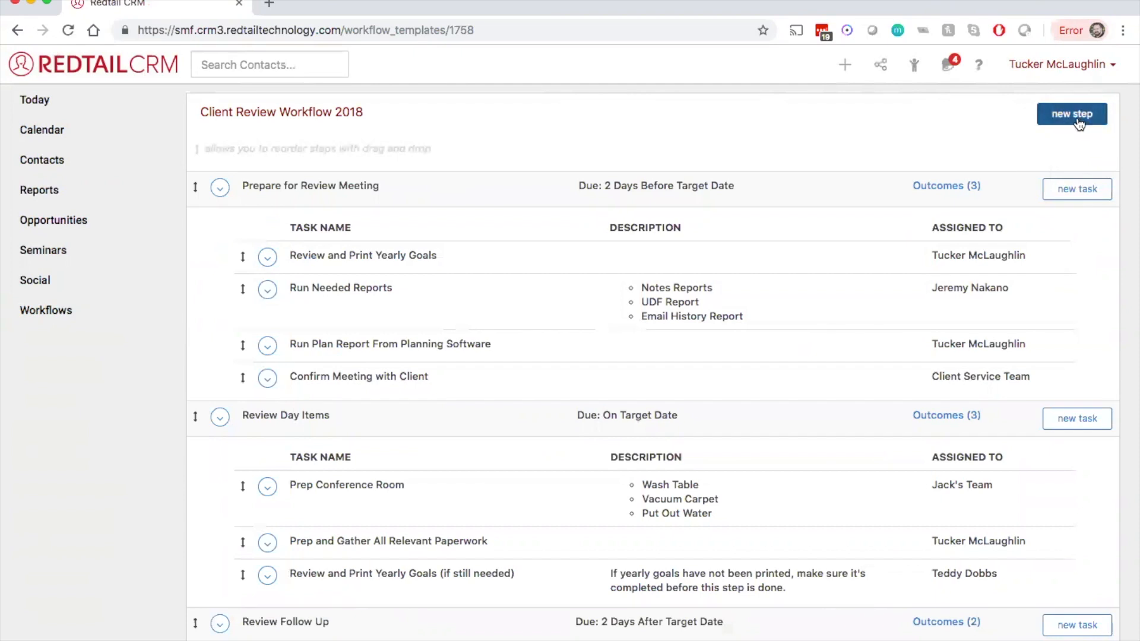
pyautogui.scroll(-5, 414, 350)
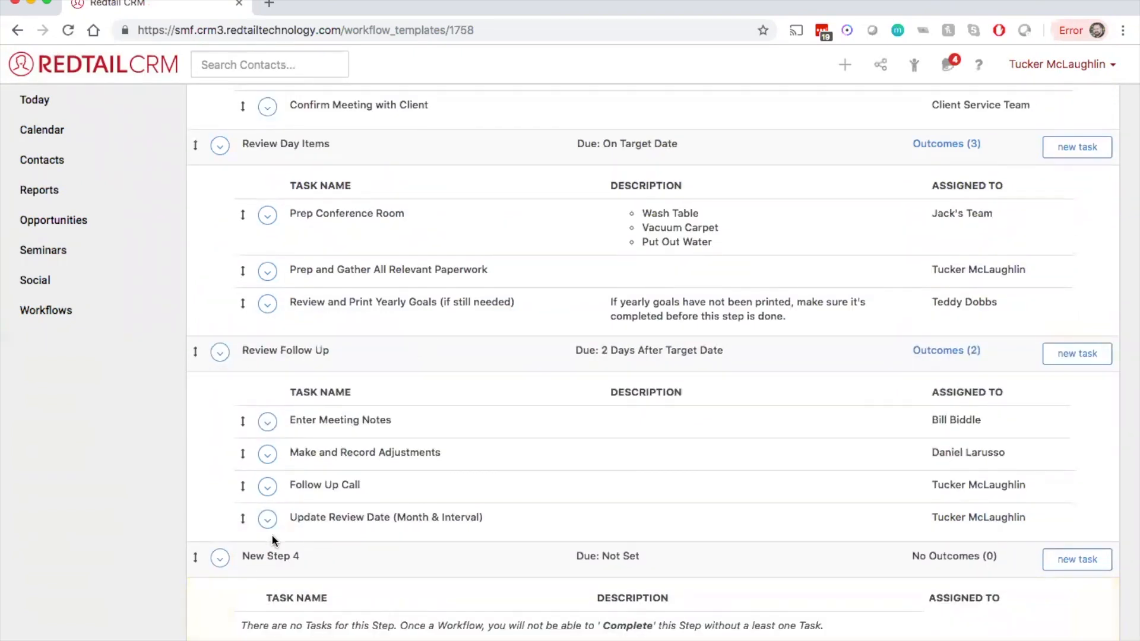
# Step: Edit New Step 4 to be due 1 week after the target date, and close the edit without saving
pyautogui.click(220, 558)
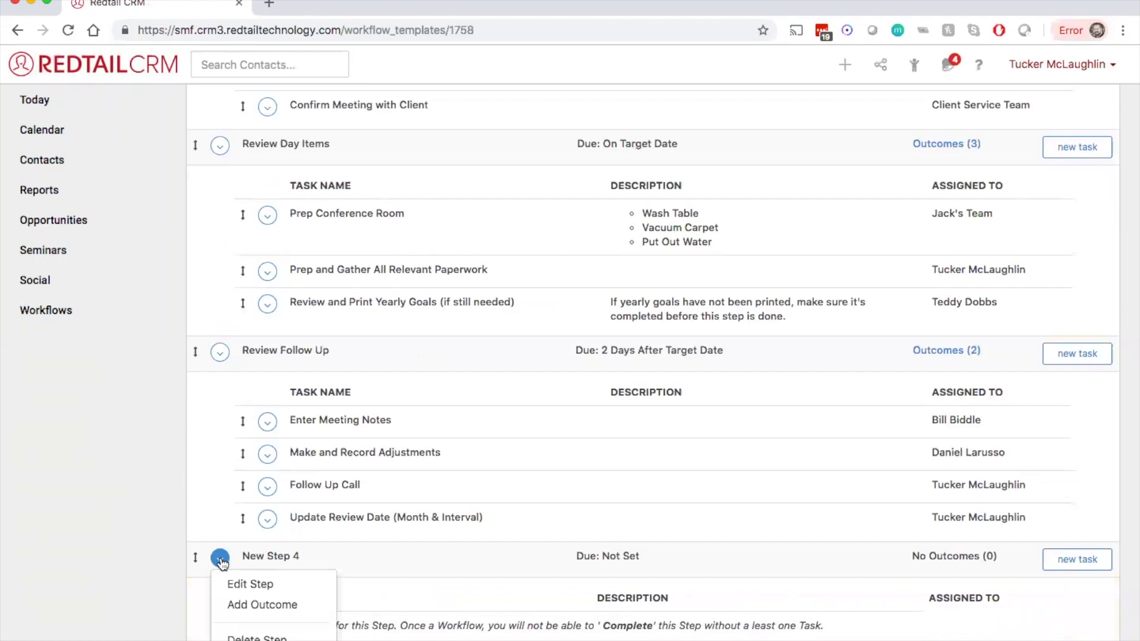
pyautogui.click(264, 587)
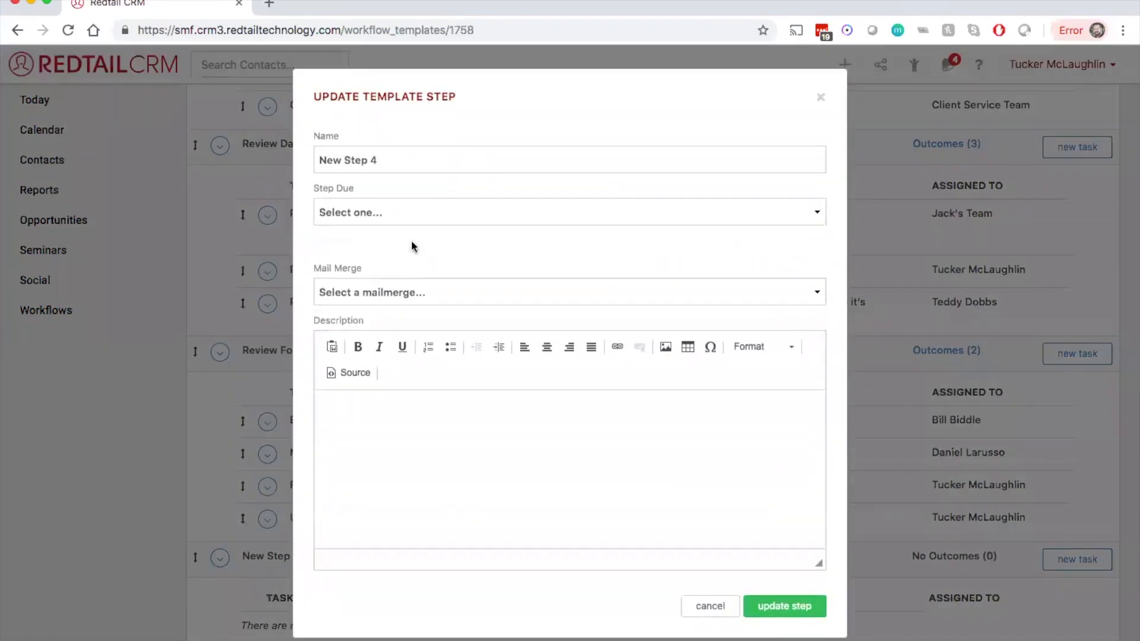
pyautogui.moveTo(389, 159); pyautogui.dragTo(315, 160)
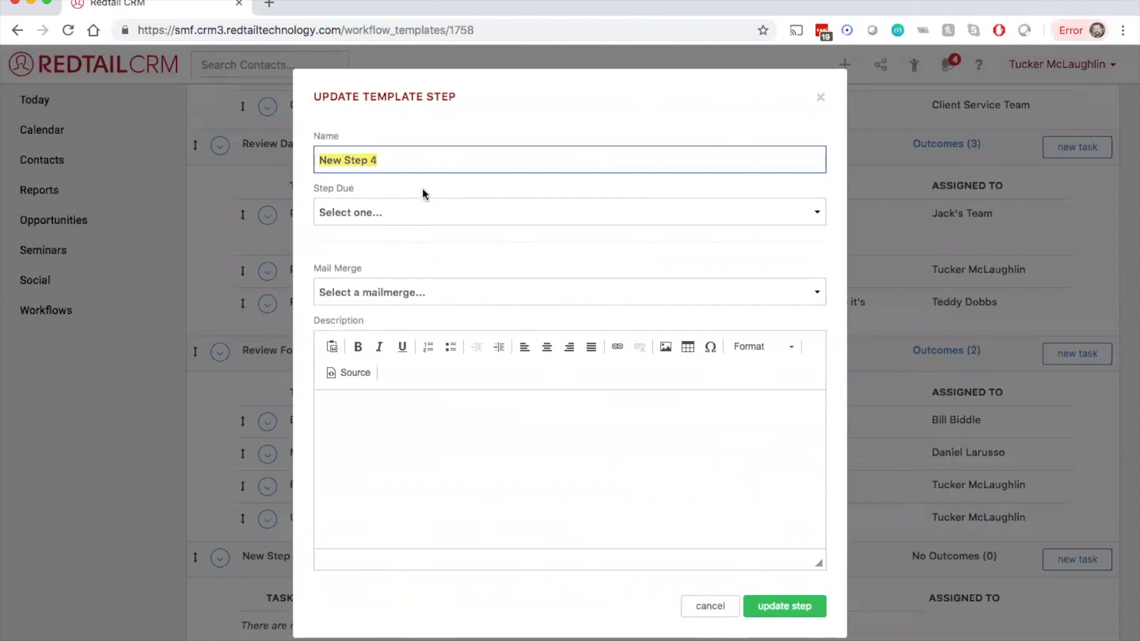
pyautogui.click(421, 207)
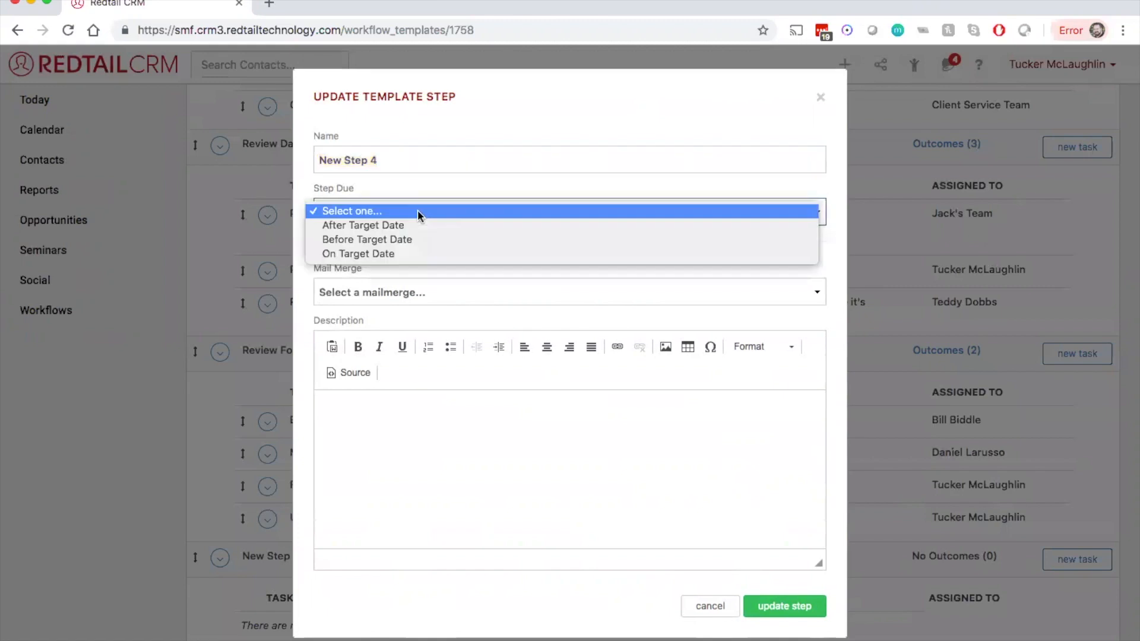
pyautogui.click(423, 226)
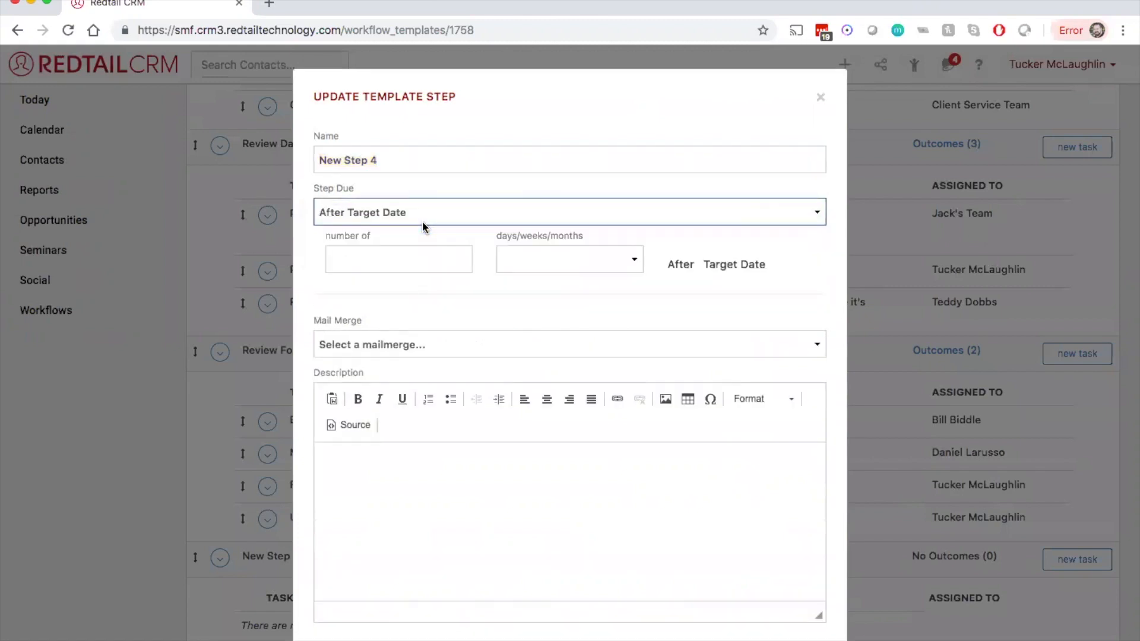
pyautogui.click(394, 260)
pyautogui.write('1')
pyautogui.click(529, 267)
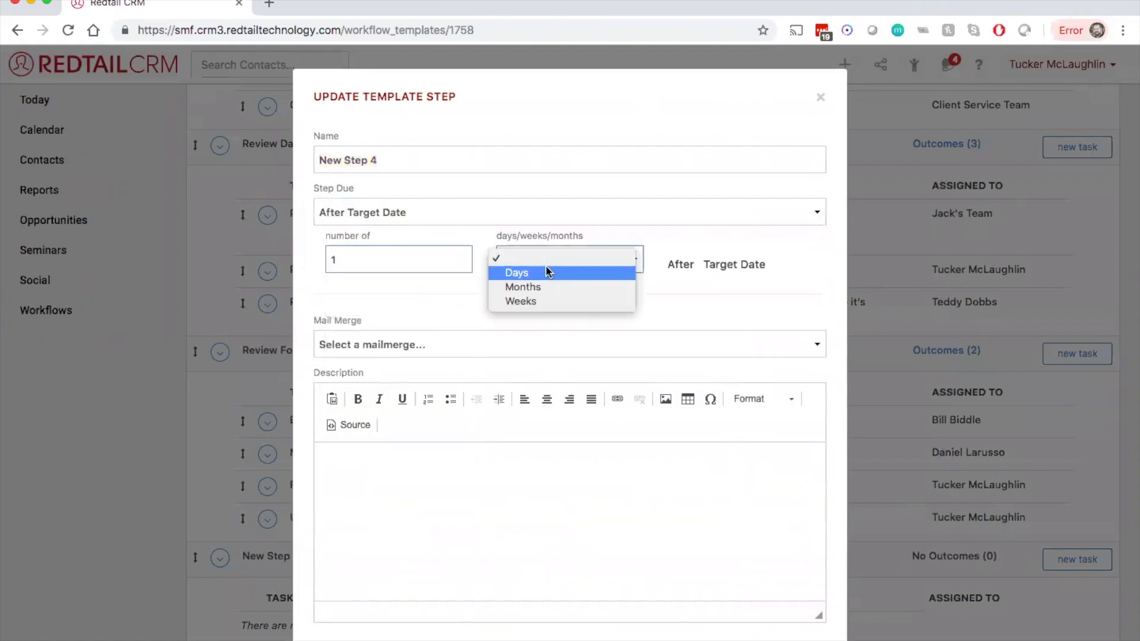
pyautogui.click(558, 302)
pyautogui.click(668, 304)
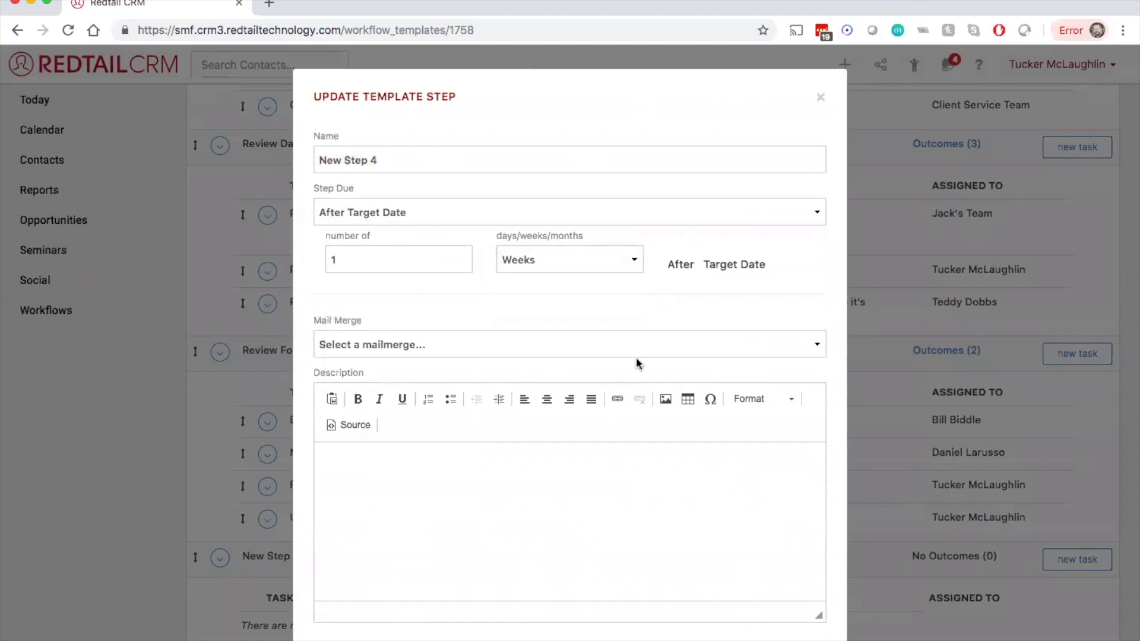
pyautogui.click(821, 98)
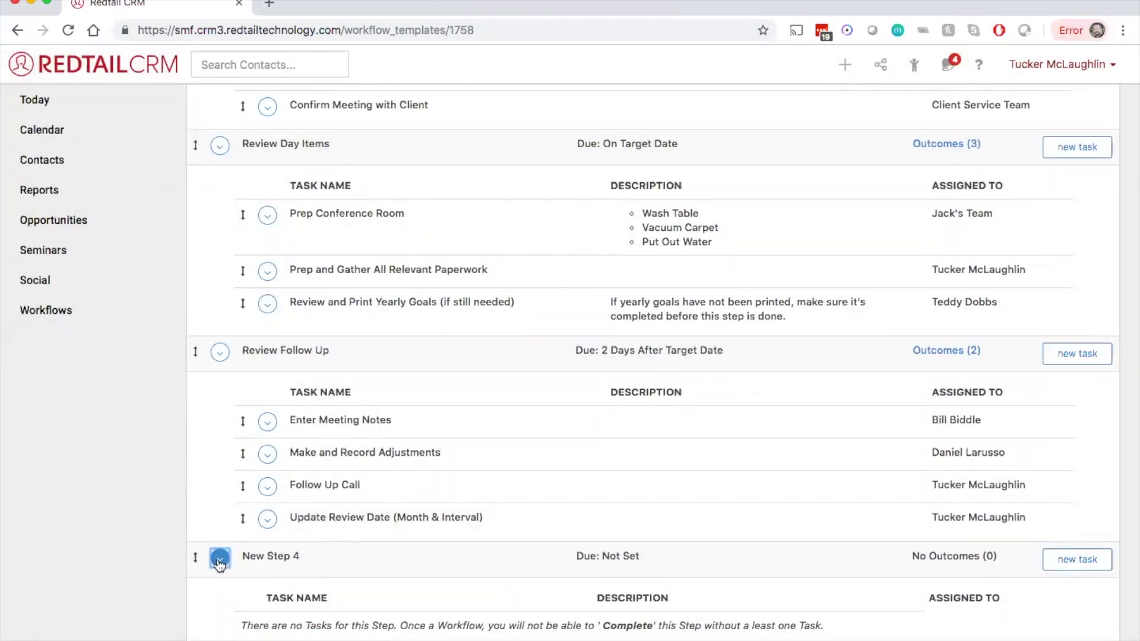
# Step: Delete New Step 4 from the Client Review Workflow 2018 template
pyautogui.click(220, 558)
pyautogui.click(258, 638)
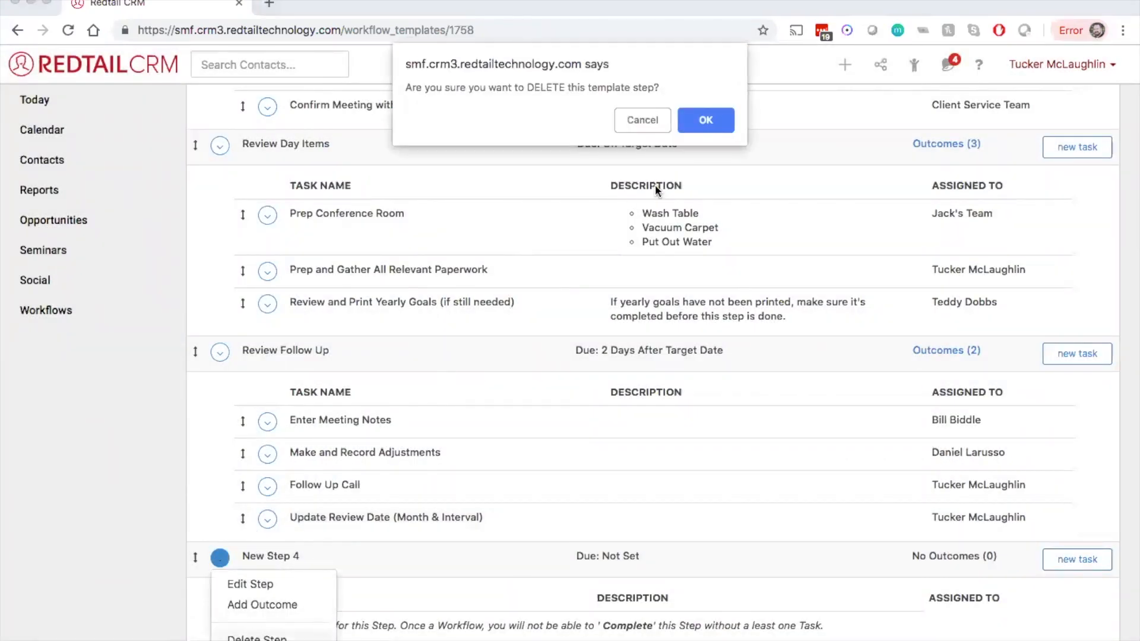
pyautogui.click(713, 120)
pyautogui.scroll(5, 713, 120)
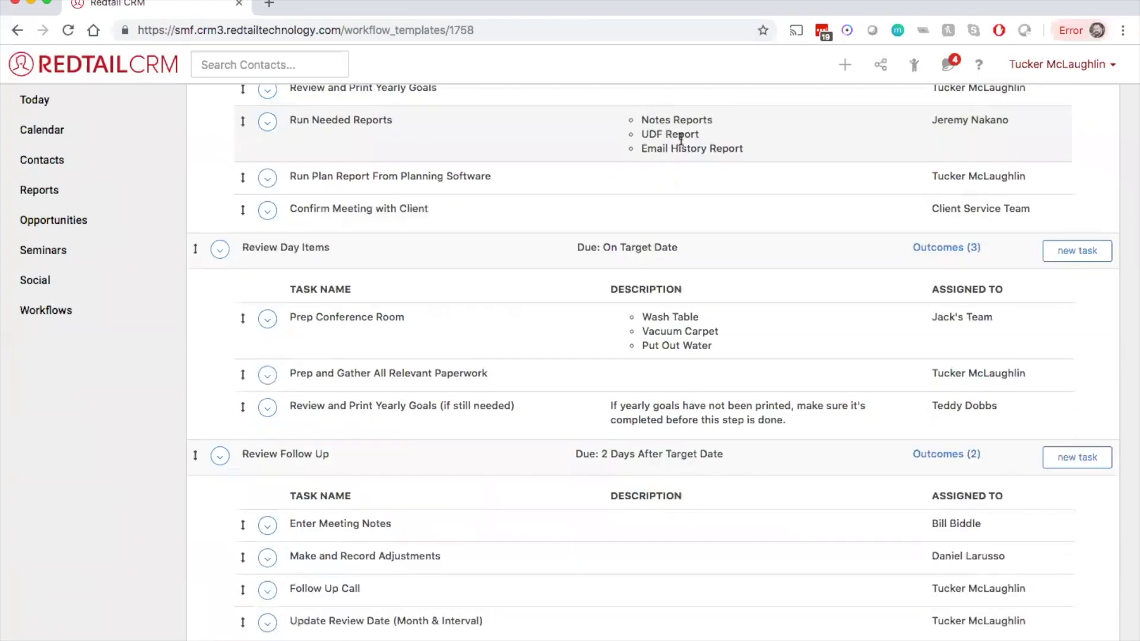
# Step: Review the due dates of the Prepare for Review Meeting, Review Day Items and Review Follow Up steps
pyautogui.moveTo(242, 188); pyautogui.dragTo(394, 184)
pyautogui.moveTo(612, 178); pyautogui.dragTo(740, 192)
pyautogui.moveTo(335, 416); pyautogui.dragTo(242, 415)
pyautogui.moveTo(597, 416); pyautogui.dragTo(668, 415)
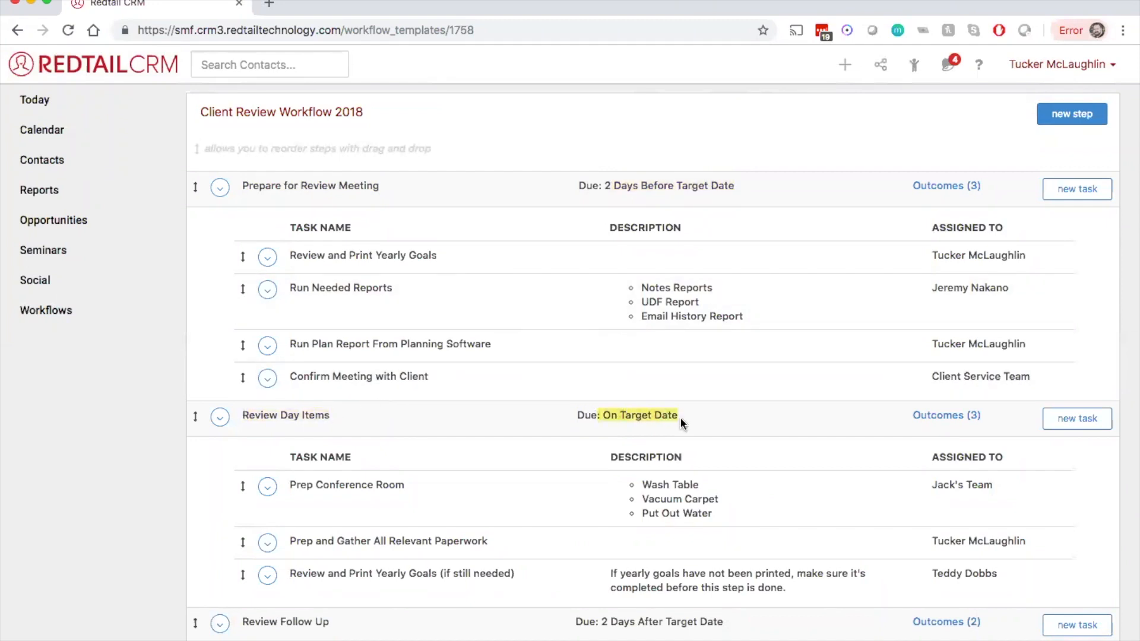
pyautogui.scroll(-3, 375, 469)
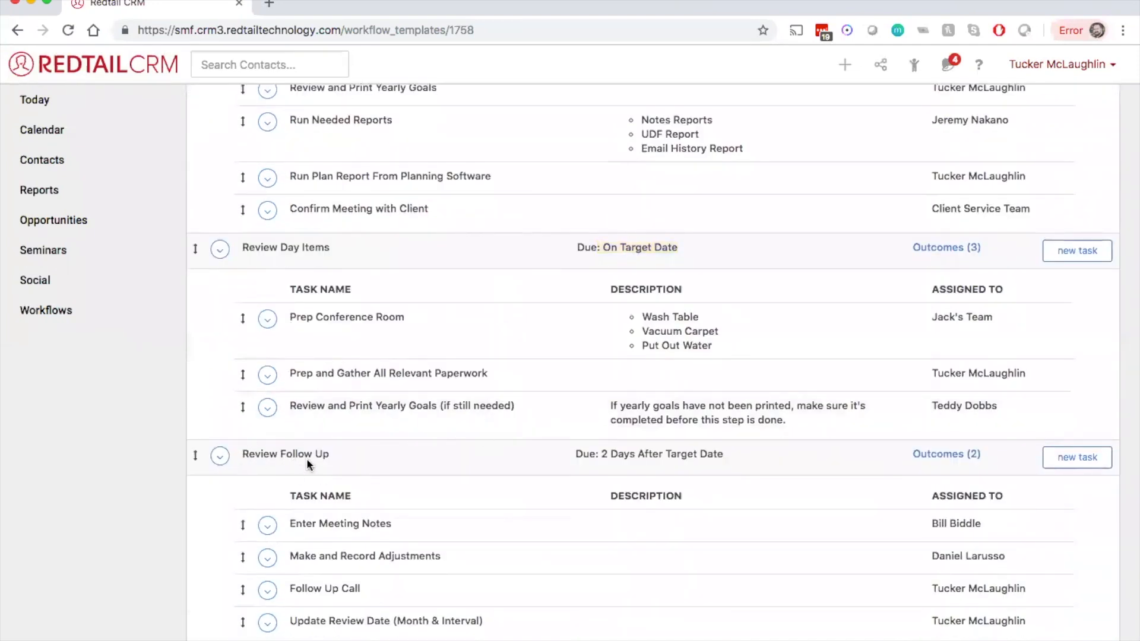
pyautogui.moveTo(607, 454); pyautogui.dragTo(739, 462)
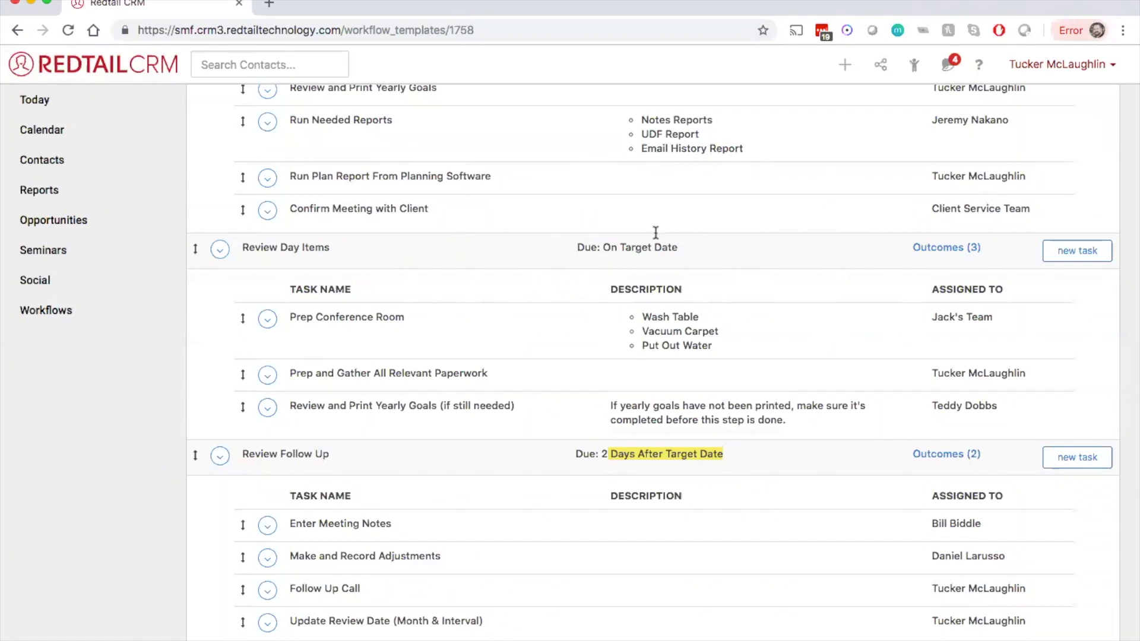
pyautogui.scroll(3, 662, 260)
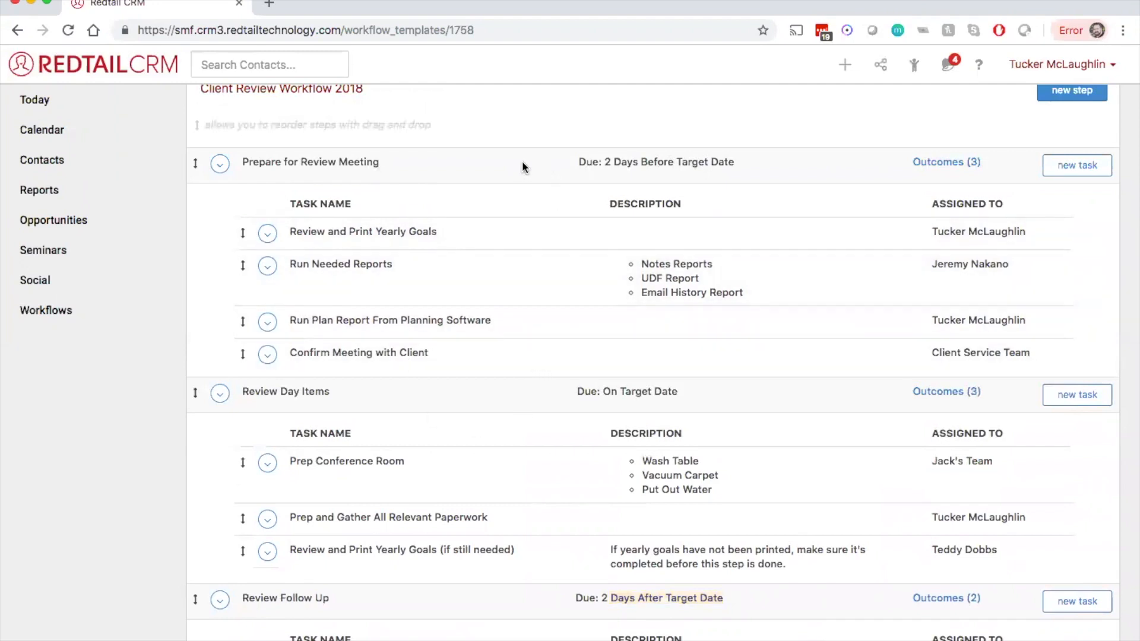
# Step: Add a new task to the Prepare for Review Meeting step, and check its assignment options in the task edit form without saving
pyautogui.click(1089, 172)
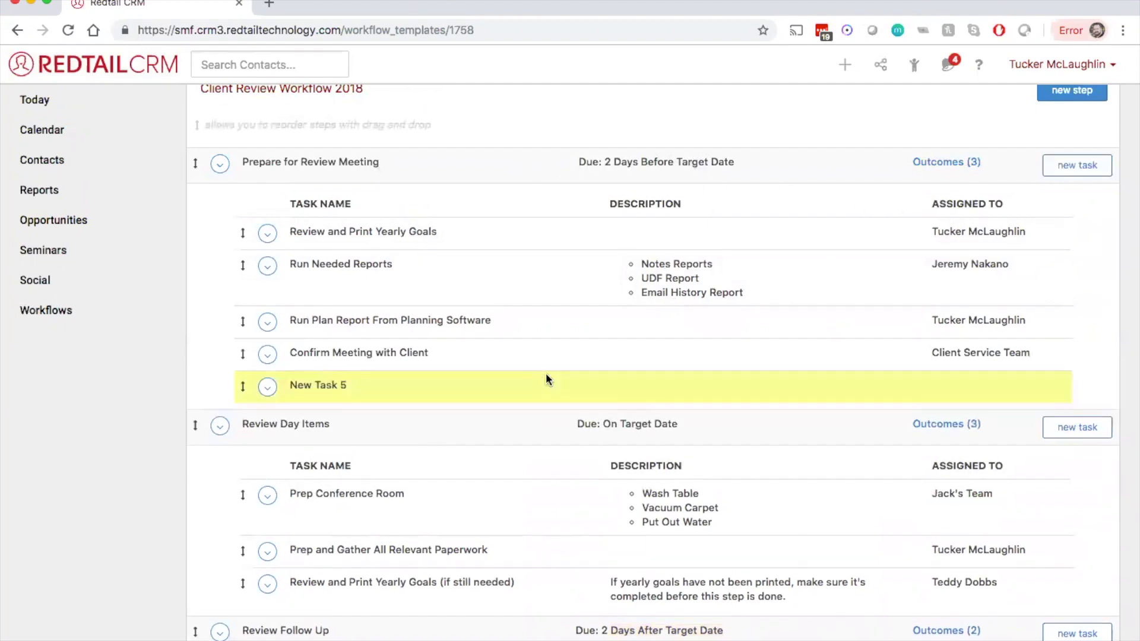
pyautogui.click(270, 388)
pyautogui.click(291, 416)
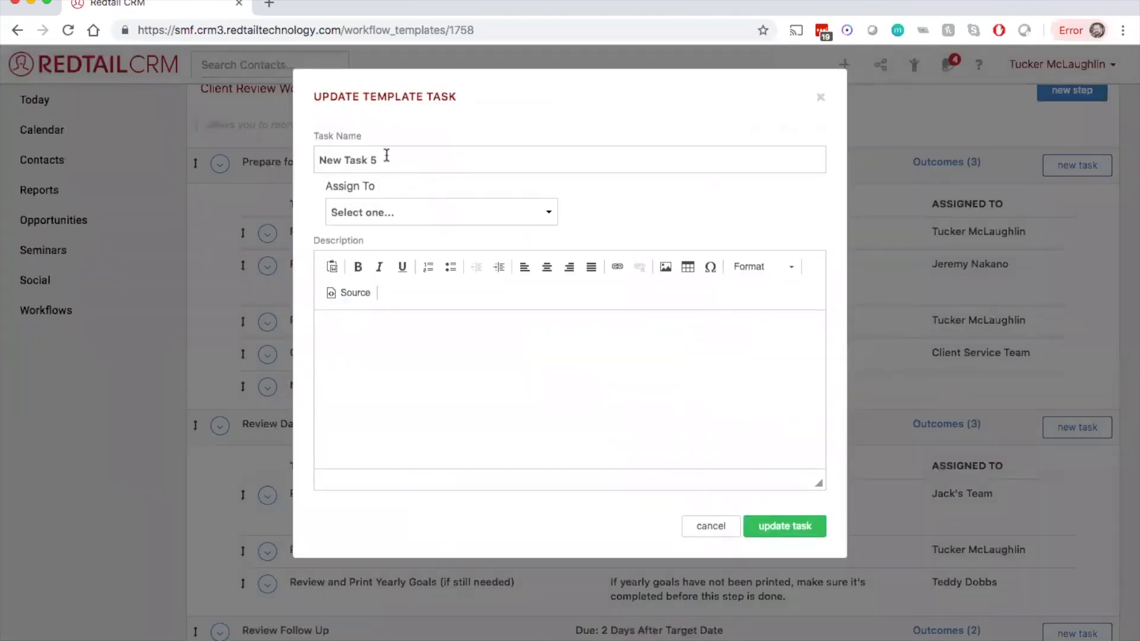
pyautogui.click(384, 157)
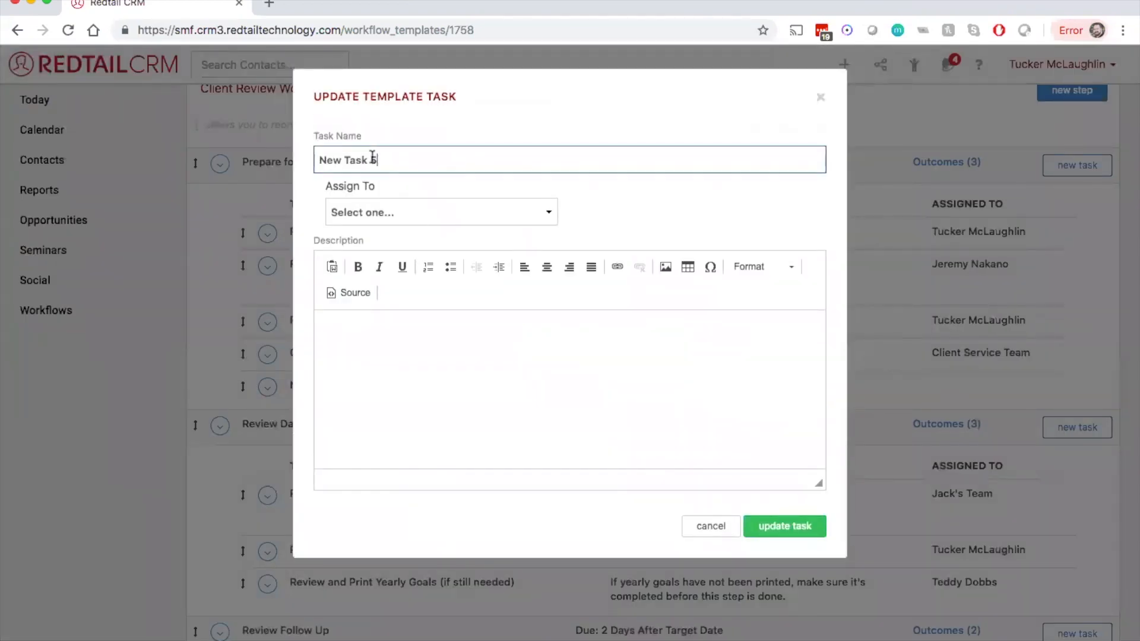
pyautogui.moveTo(384, 158); pyautogui.dragTo(310, 159)
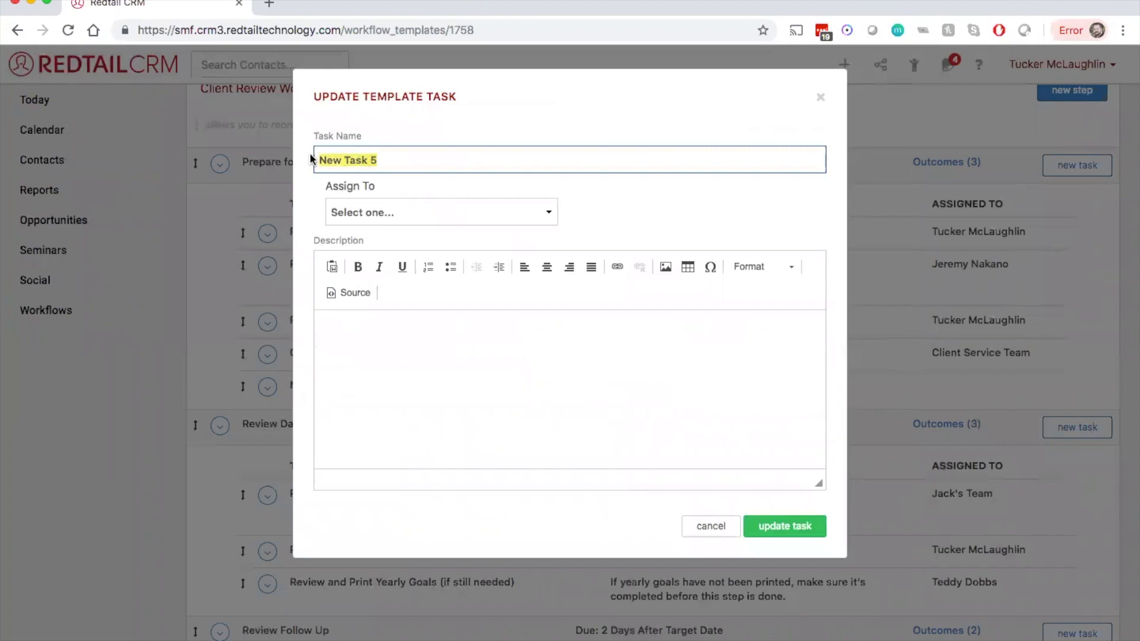
pyautogui.click(386, 212)
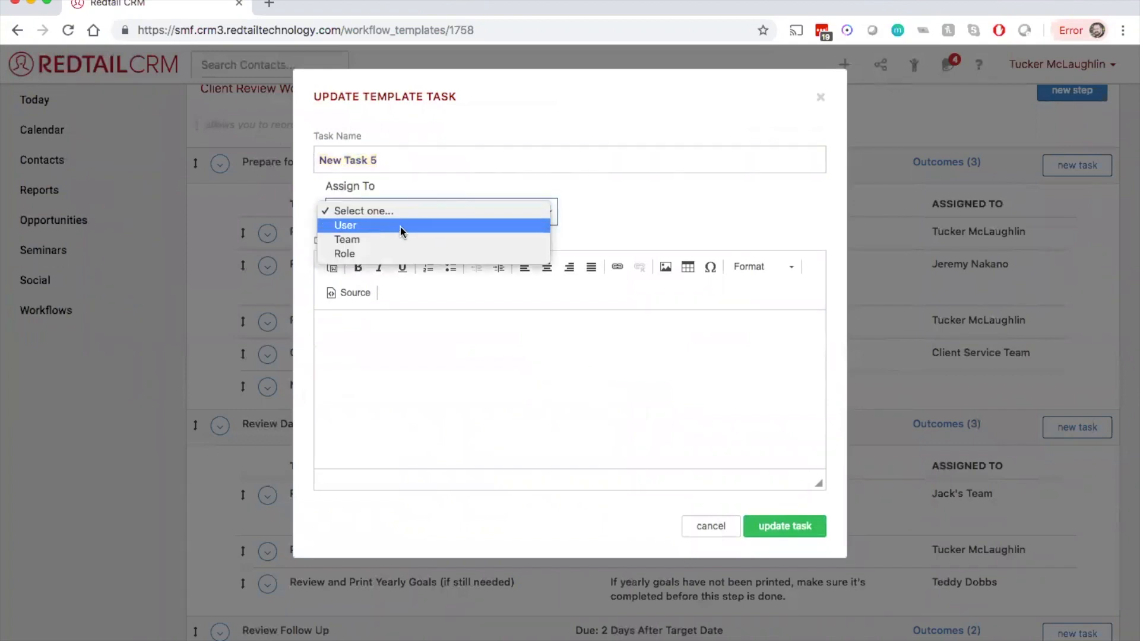
pyautogui.click(598, 233)
pyautogui.click(821, 98)
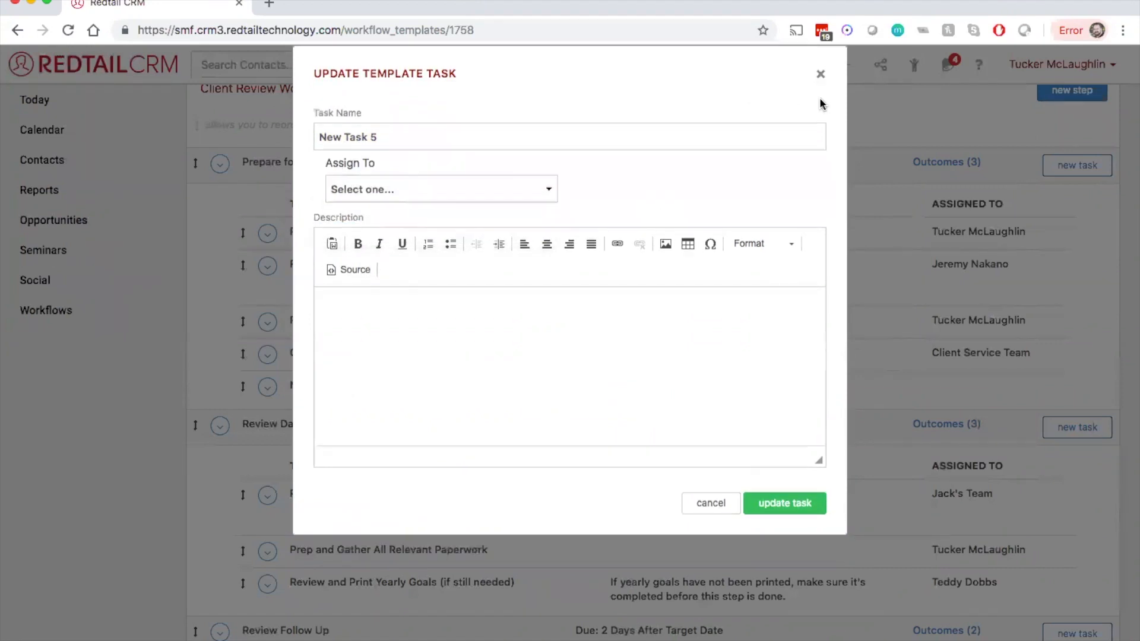
# Step: Delete New Task 5 from the Prepare for Review Meeting step
pyautogui.click(267, 386)
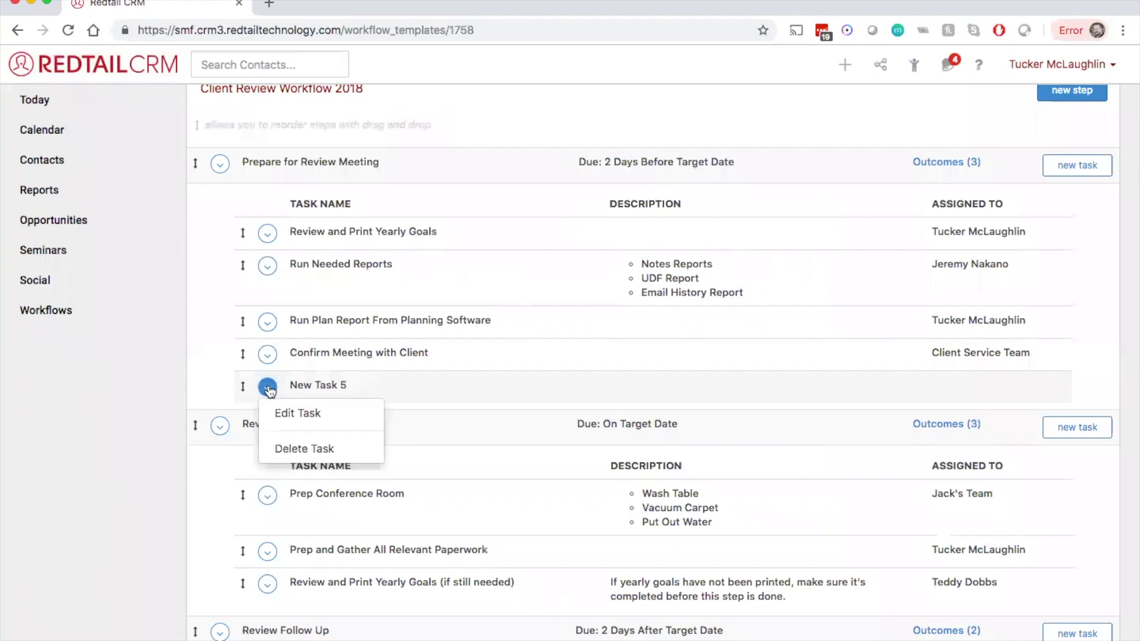
pyautogui.click(304, 449)
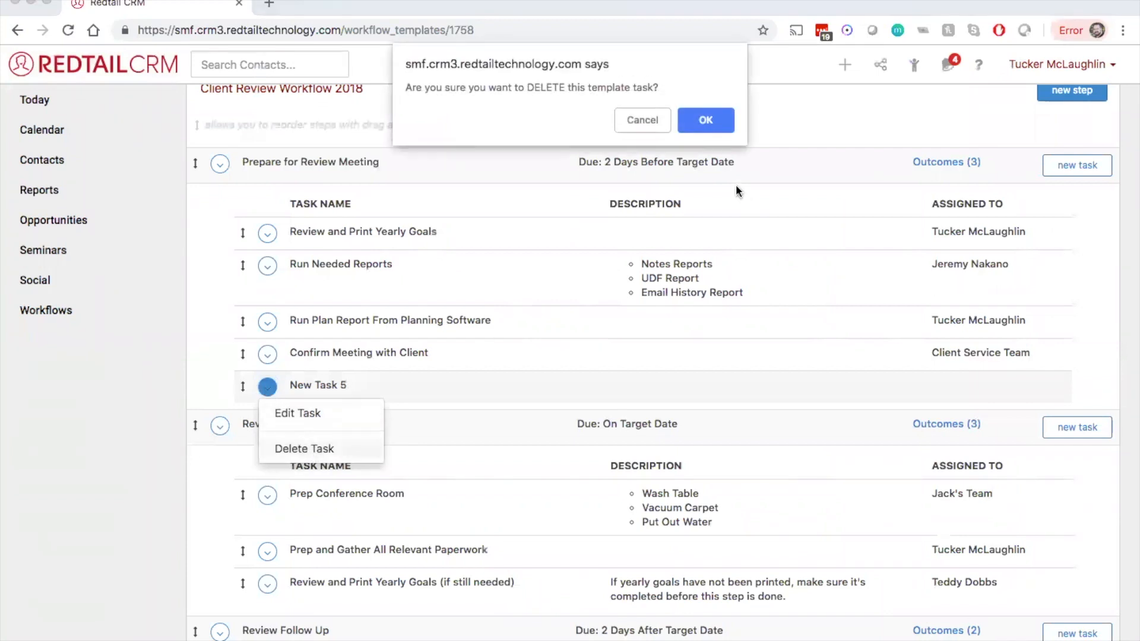
pyautogui.click(712, 124)
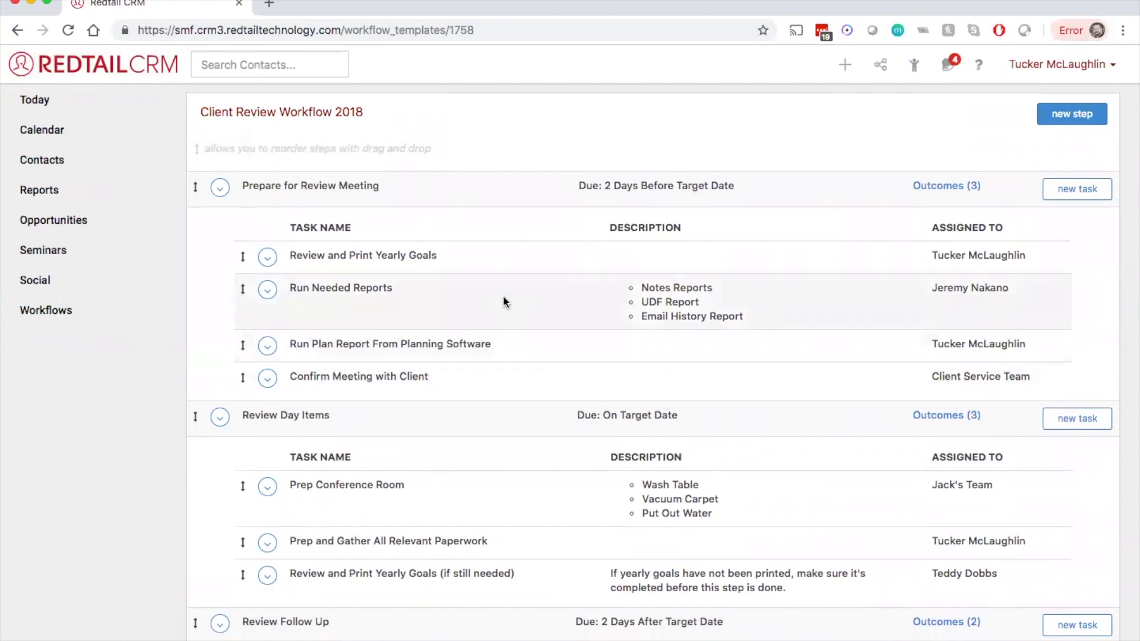
# Step: Start a new outcome for the Prepare for Review Meeting step and name it Meeting Confirmed
pyautogui.click(220, 189)
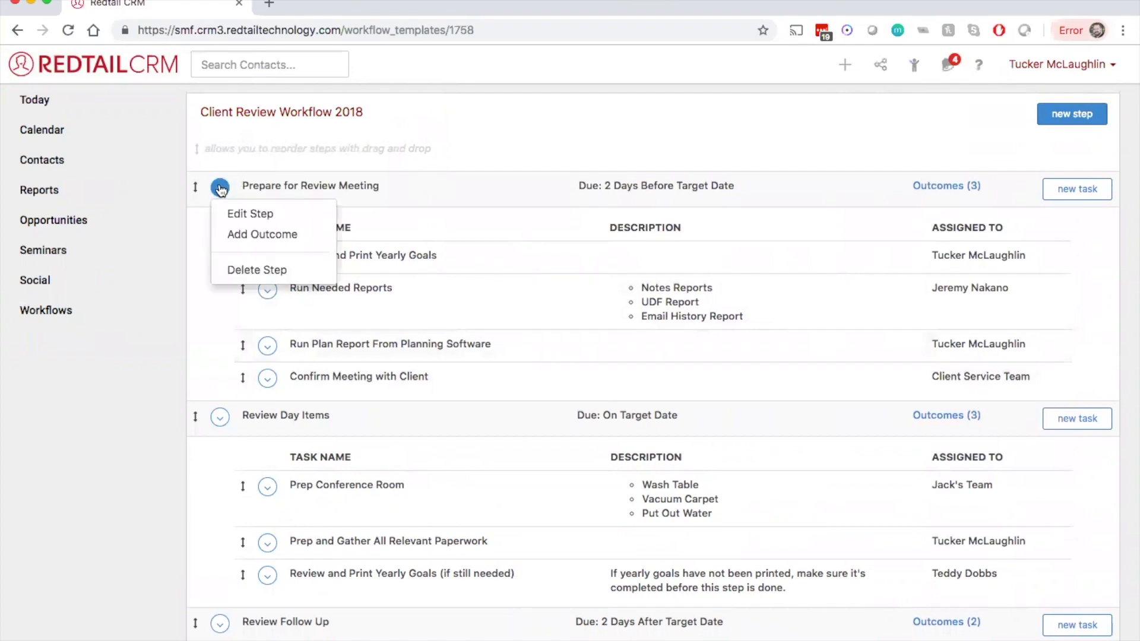
pyautogui.click(250, 237)
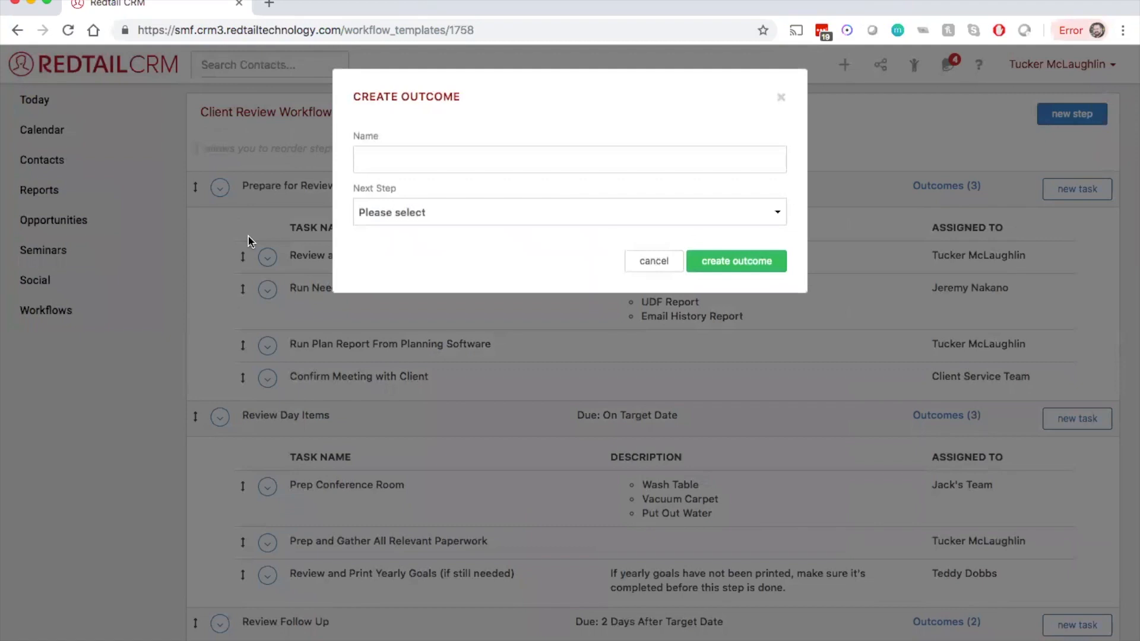
pyautogui.click(401, 160)
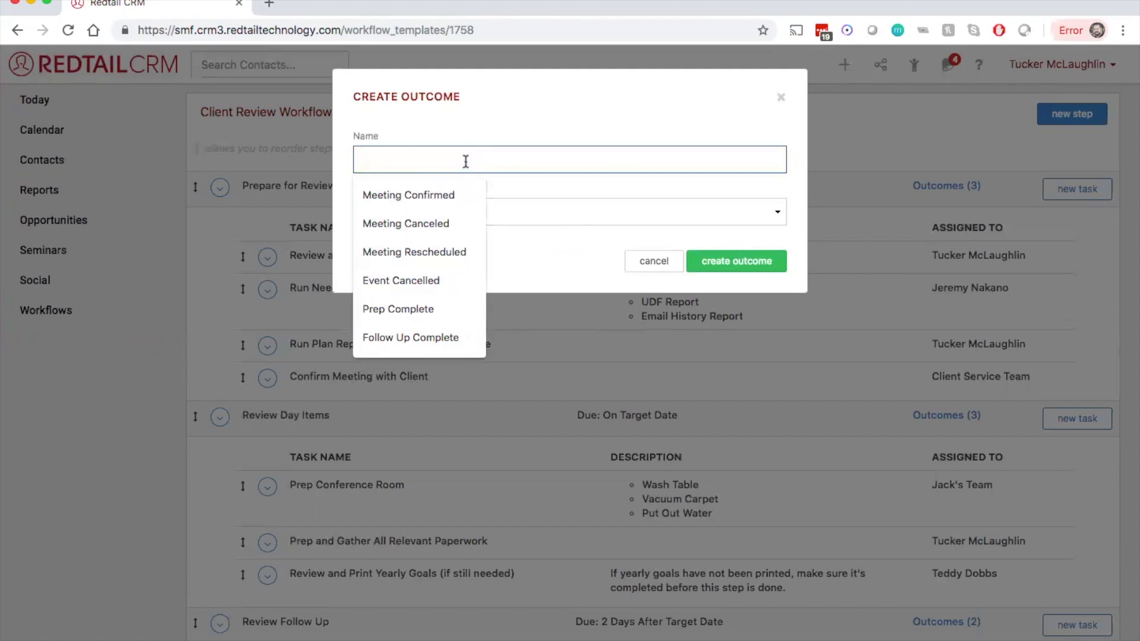
pyautogui.write('Meeti')
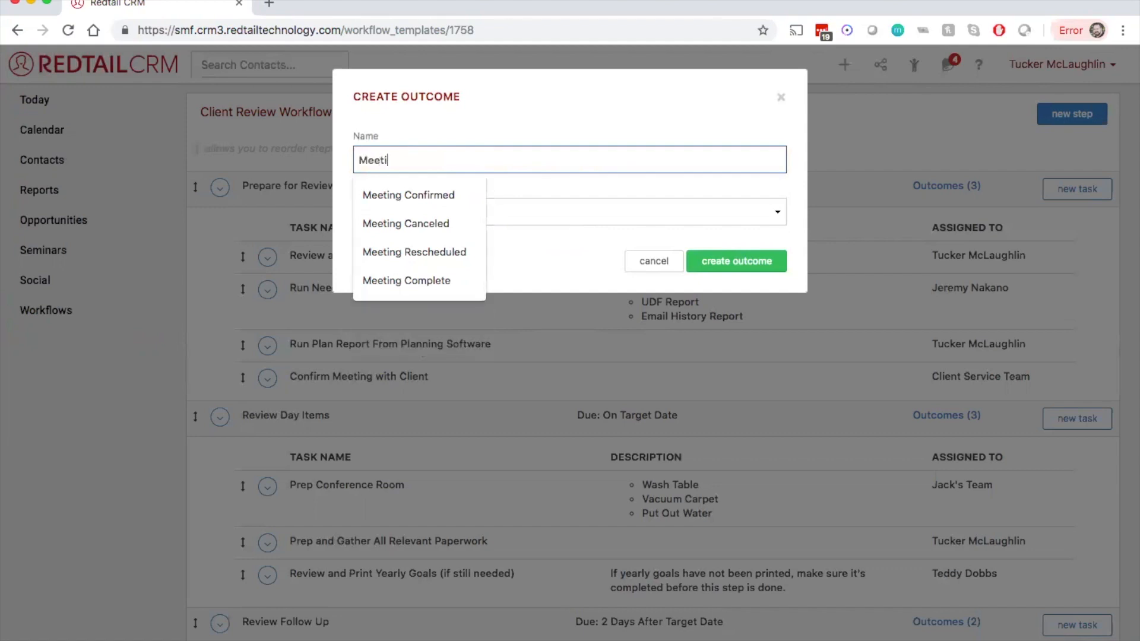
pyautogui.write('ng Complete')
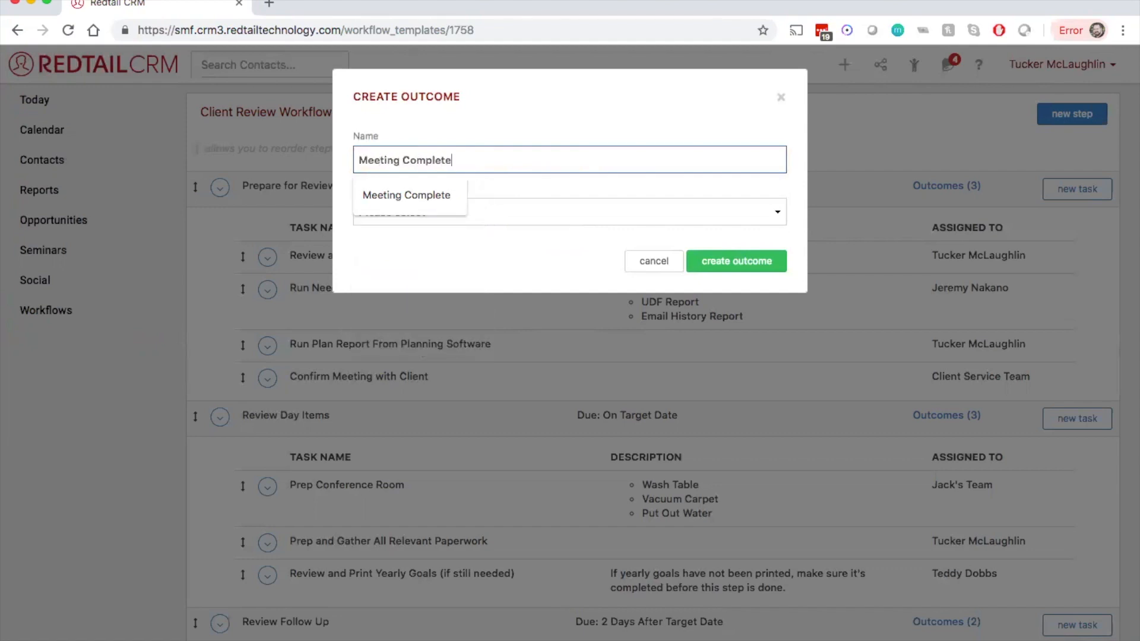
pyautogui.press('BackSpace')
pyautogui.press('BackSpace')
pyautogui.press('BackSpace')
pyautogui.press('BackSpace')
pyautogui.press('BackSpace')
pyautogui.press('BackSpace')
pyautogui.write('nfirmed')
pyautogui.click(539, 131)
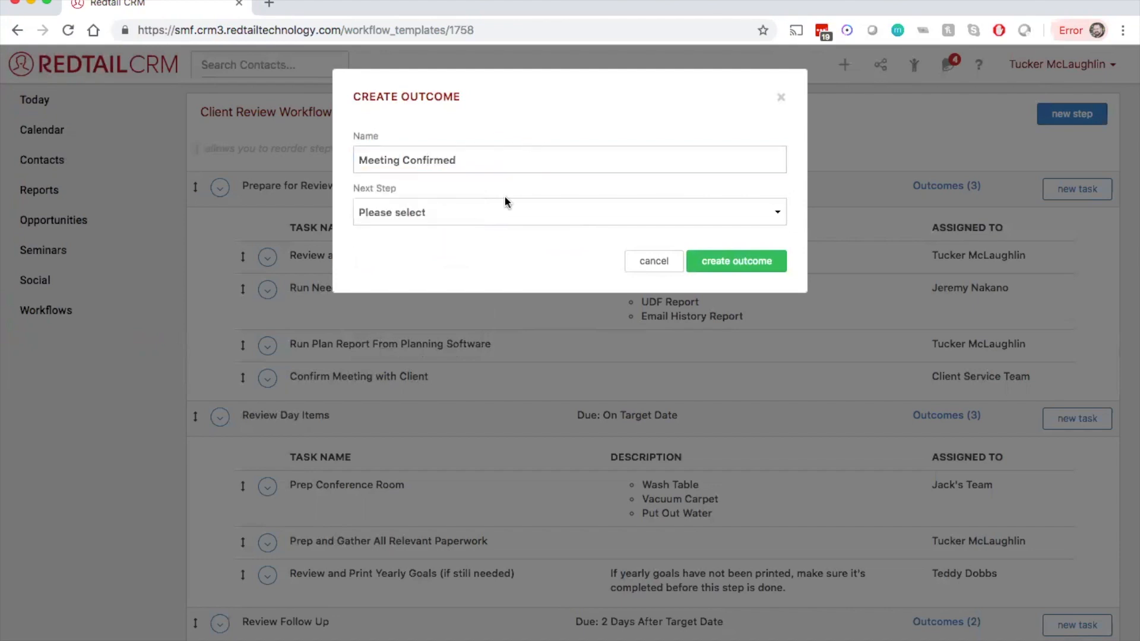
# Step: Set the outcome's next step to Review Day Items, and cancel without creating the outcome
pyautogui.click(447, 214)
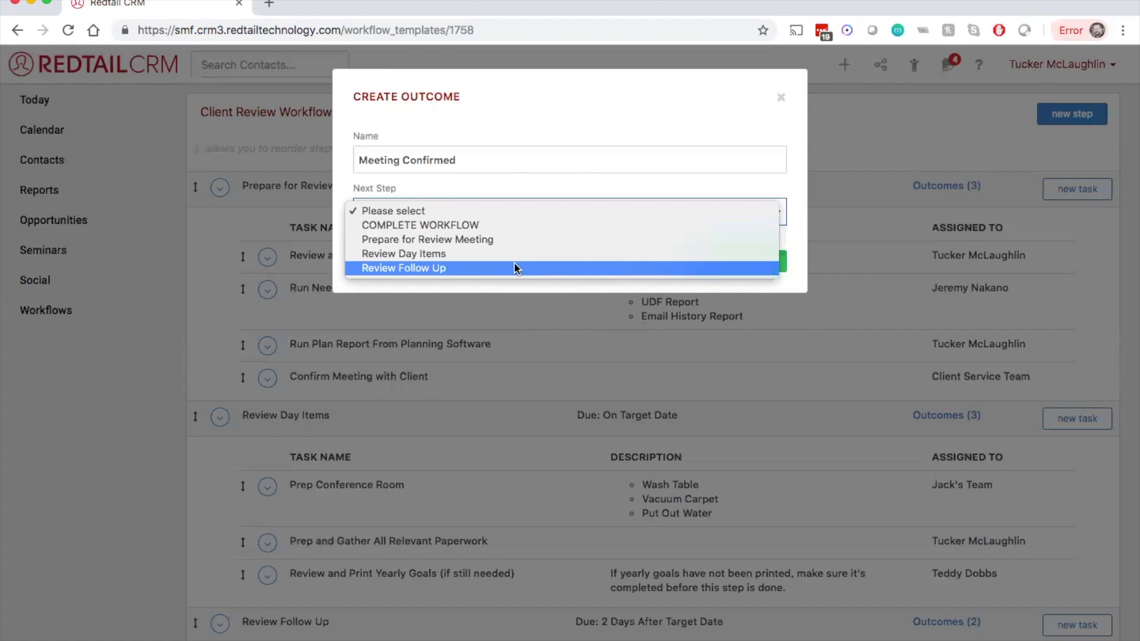
pyautogui.click(495, 253)
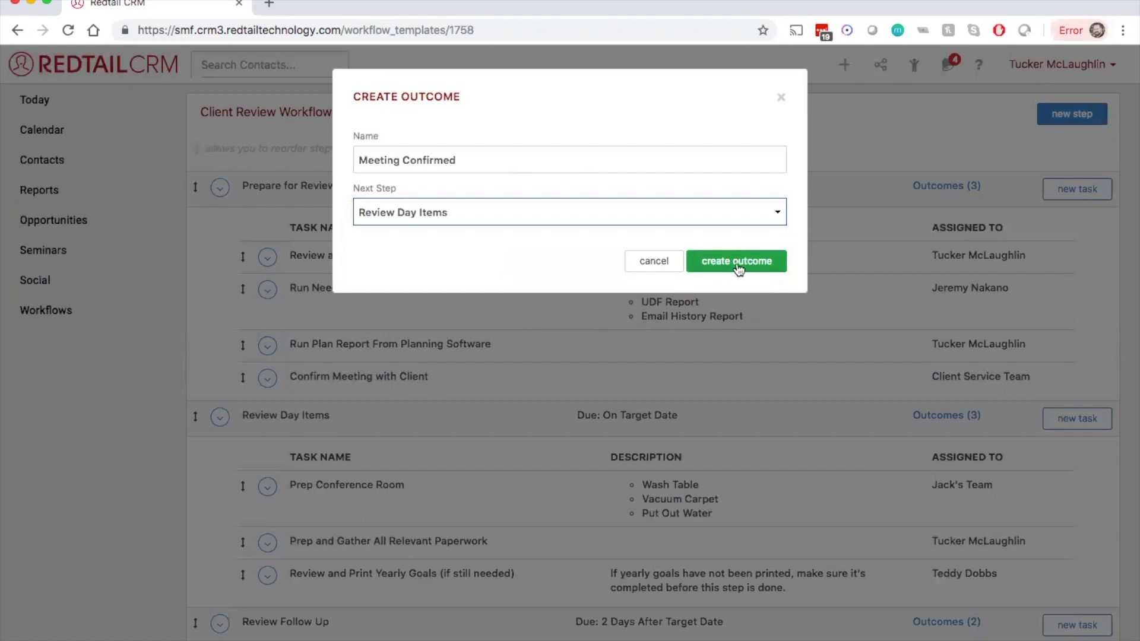
pyautogui.click(640, 262)
# Step: Examine the existing outcomes of the Prepare for Review Meeting step and the next step each one leads to
pyautogui.click(220, 189)
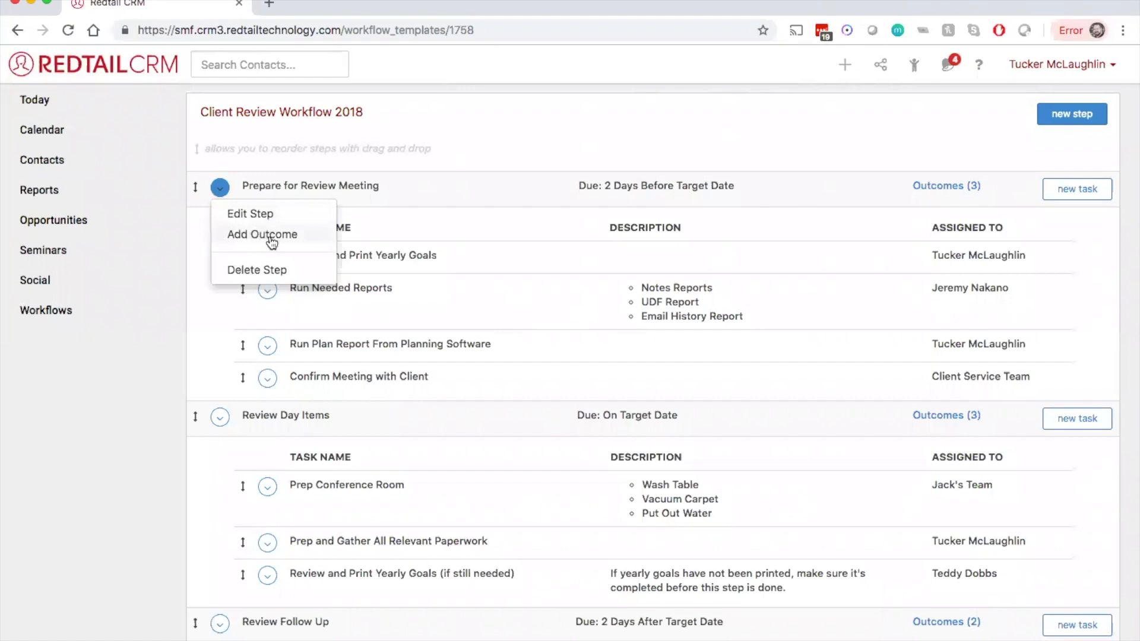
pyautogui.click(440, 194)
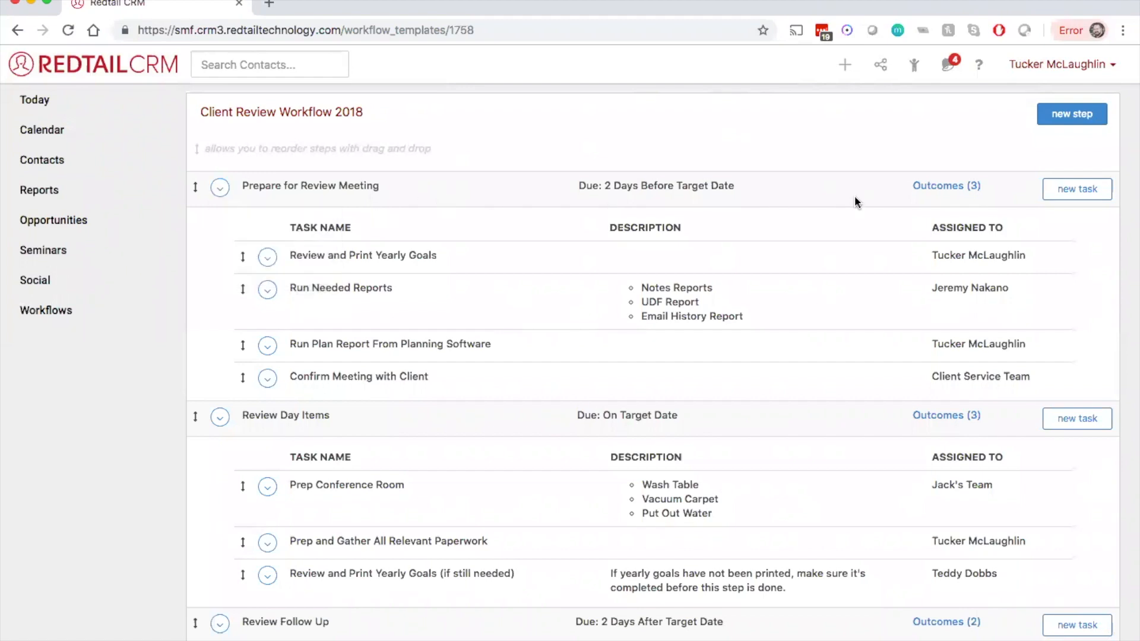
pyautogui.click(945, 187)
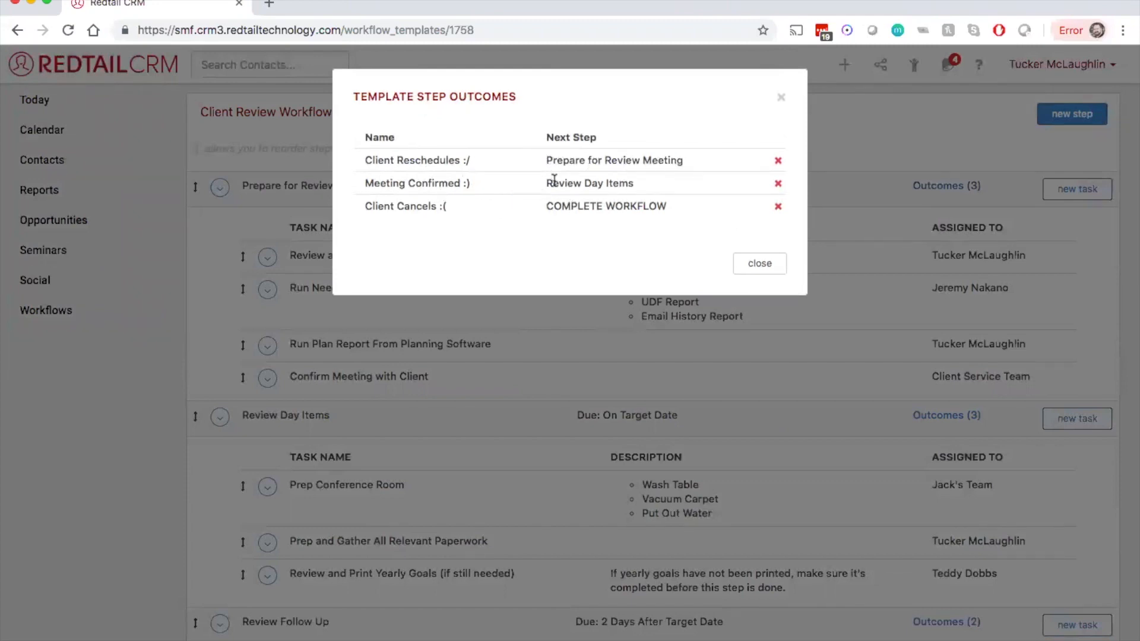
pyautogui.moveTo(545, 184); pyautogui.dragTo(636, 186)
pyautogui.moveTo(376, 209); pyautogui.dragTo(436, 207)
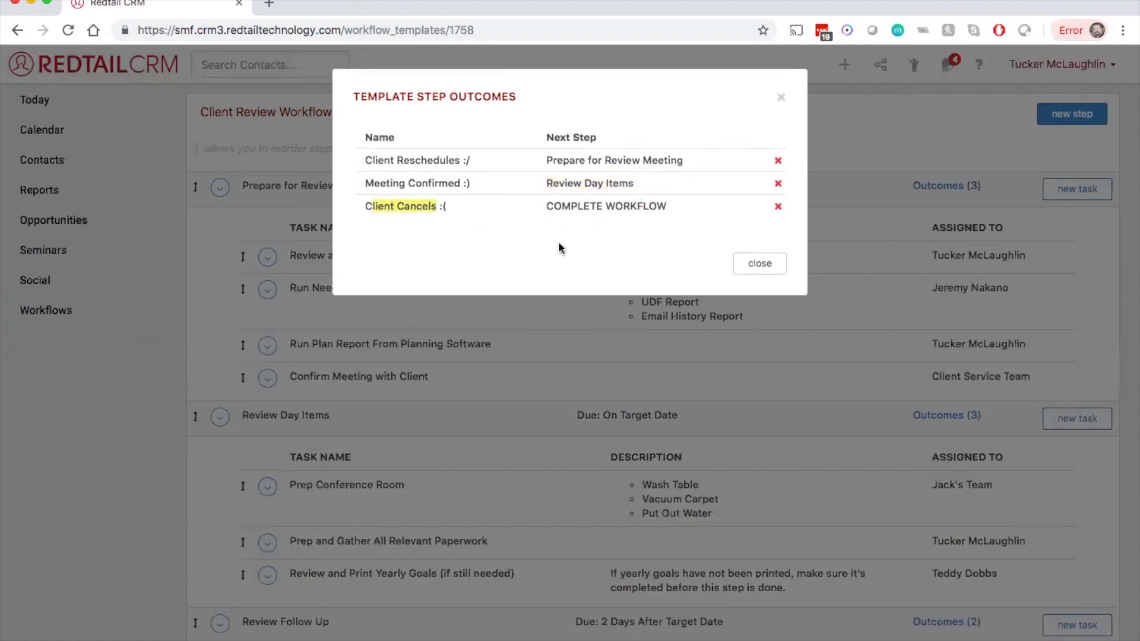
pyautogui.click(711, 269)
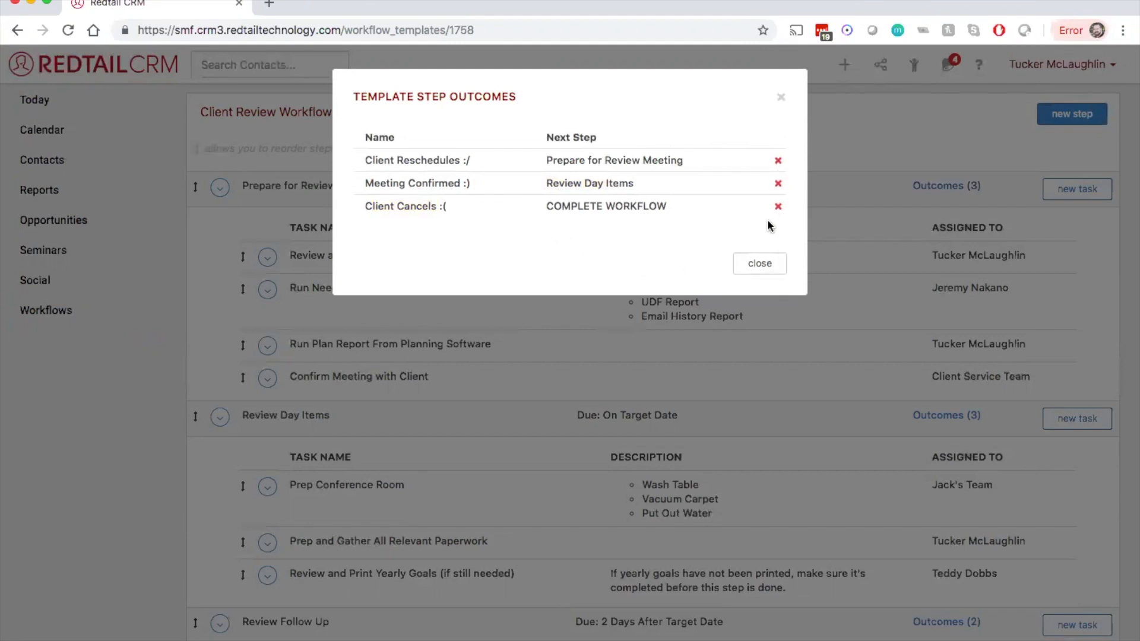
pyautogui.click(758, 268)
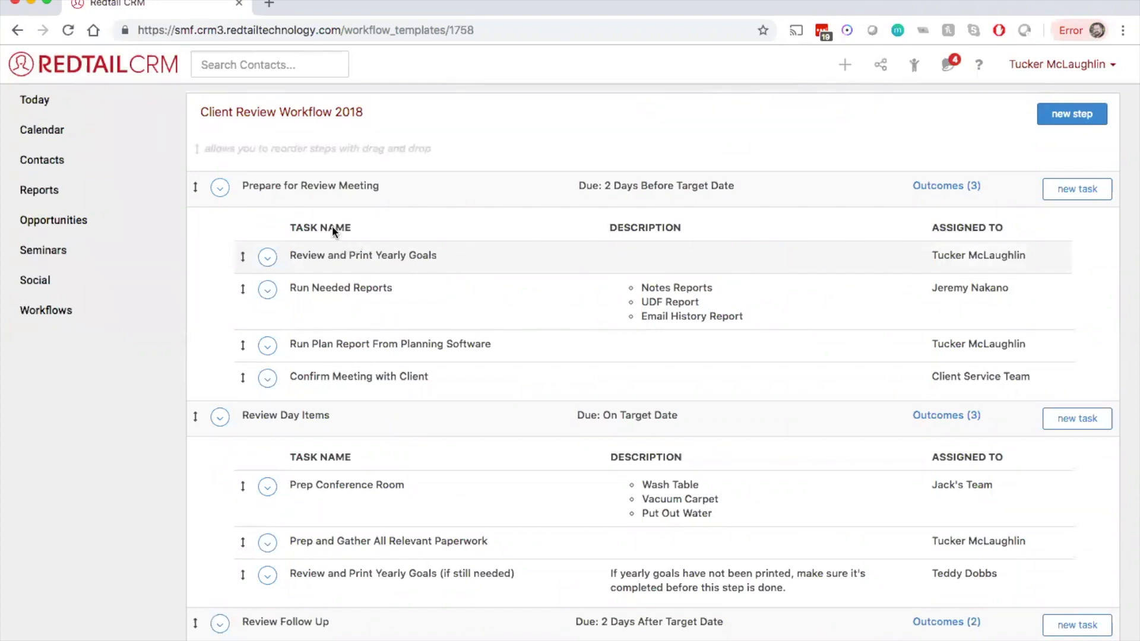
# Step: Start a new workflow from the Today dashboard using the Client Review Workflow 2018 template, keeping the template's name
pyautogui.click(50, 109)
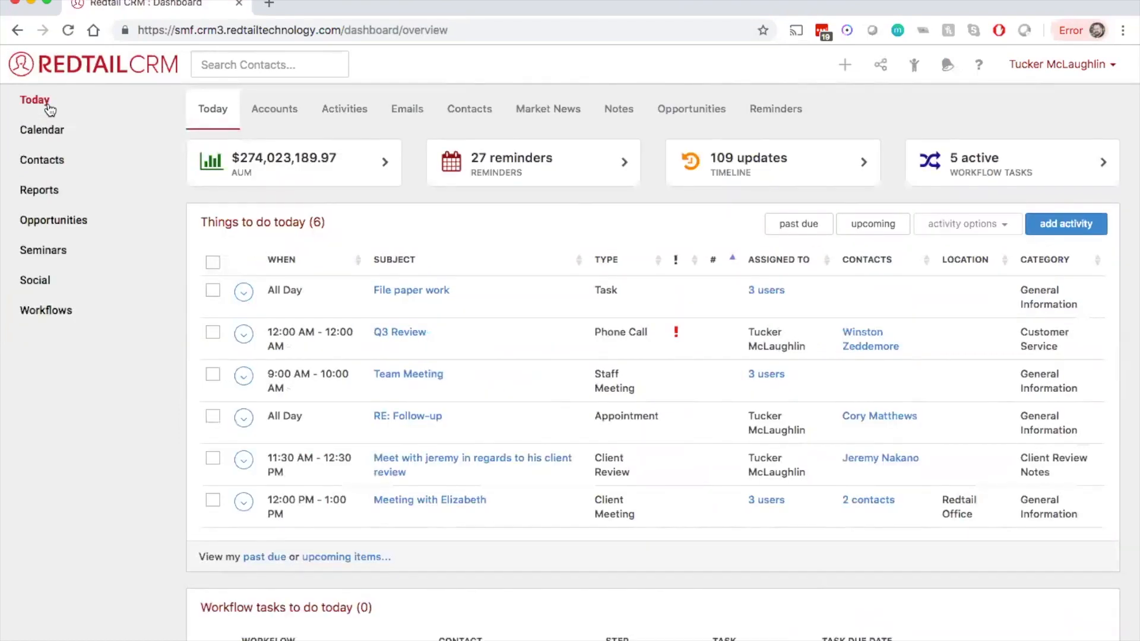
pyautogui.click(845, 65)
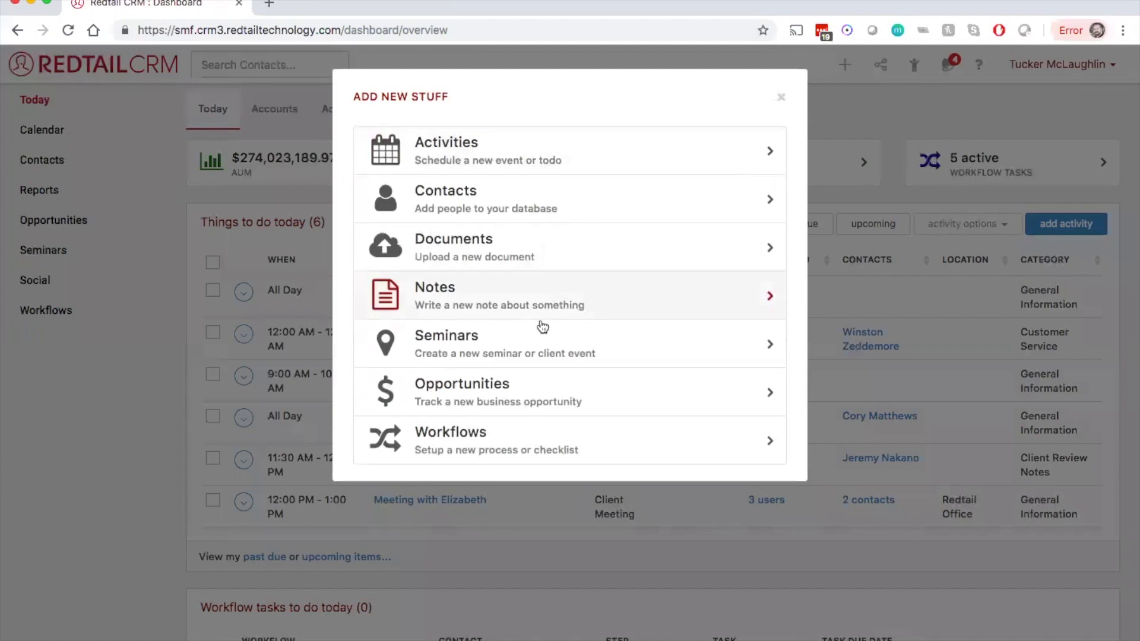
pyautogui.click(485, 438)
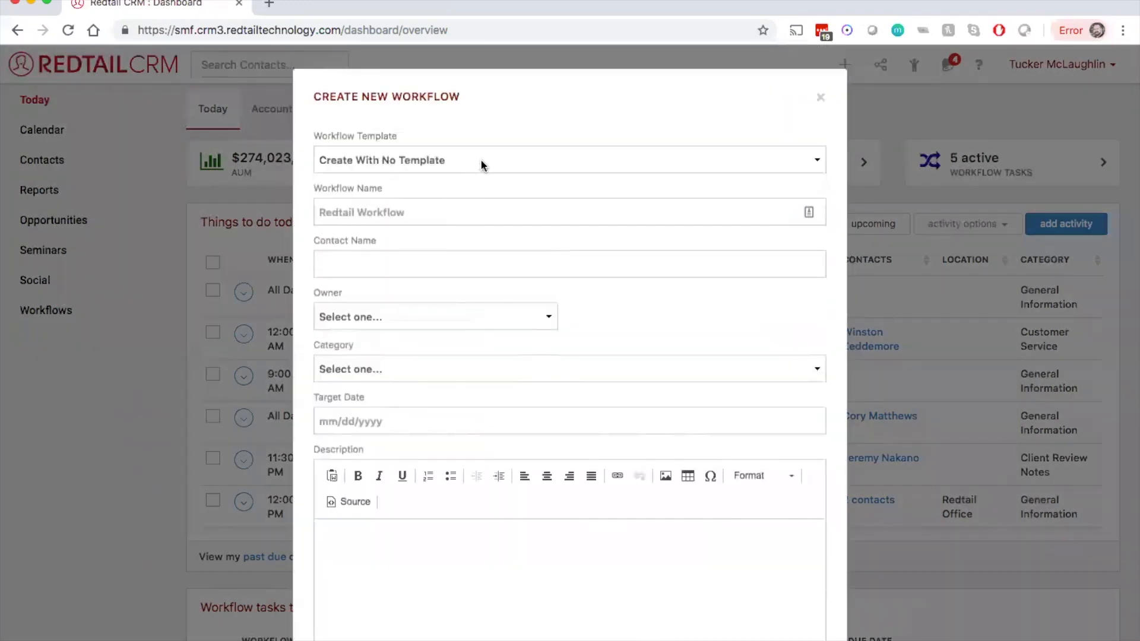
pyautogui.click(479, 160)
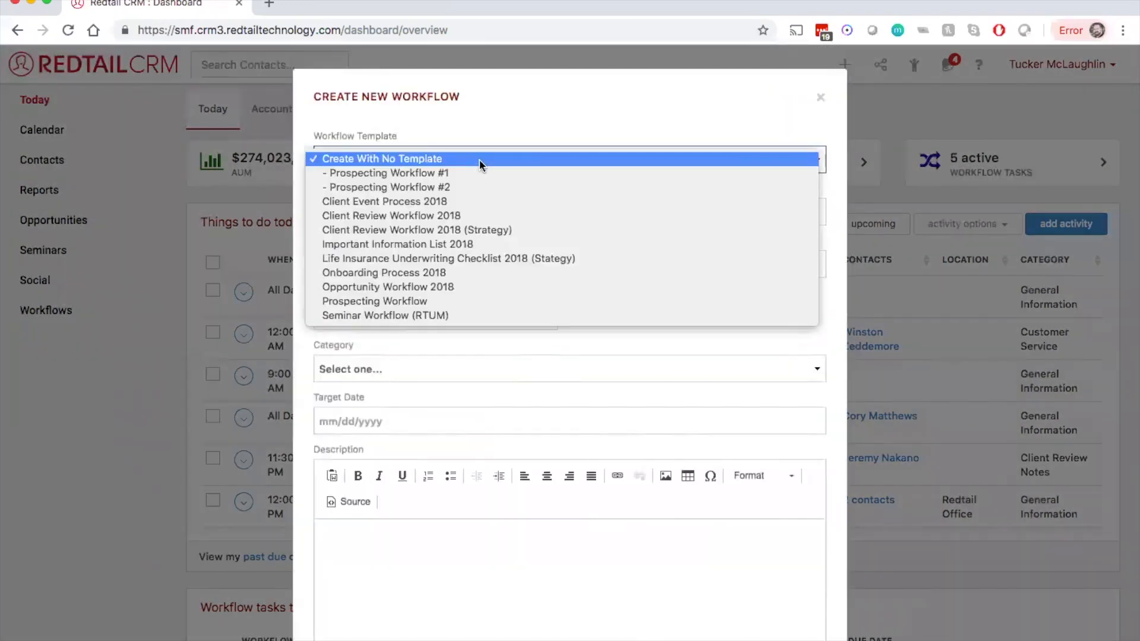
pyautogui.click(481, 216)
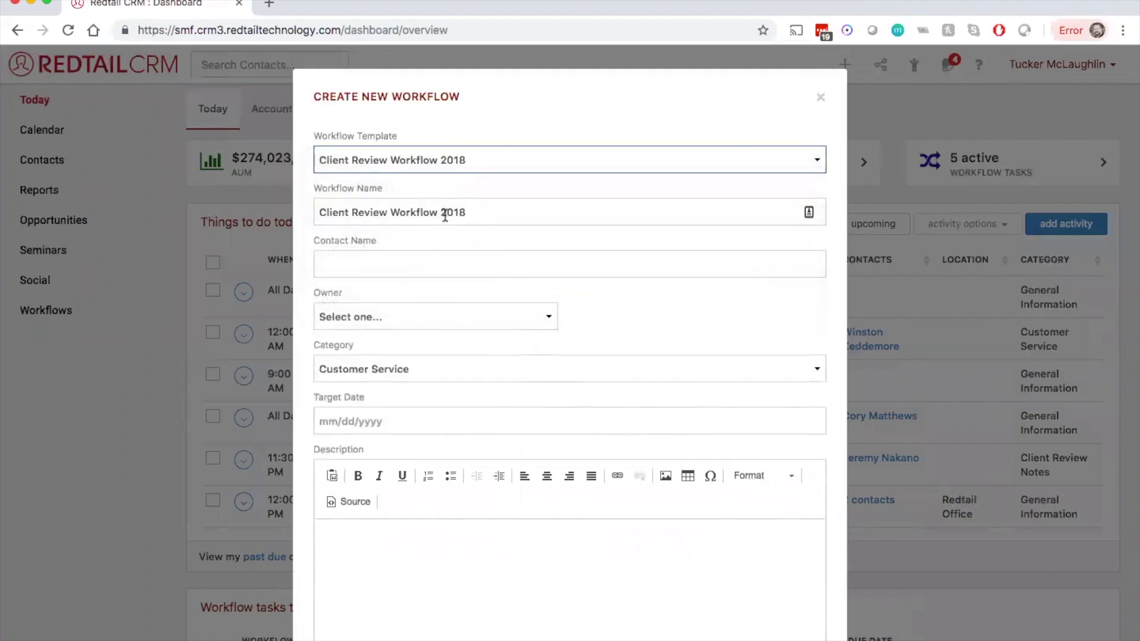
pyautogui.click(478, 214)
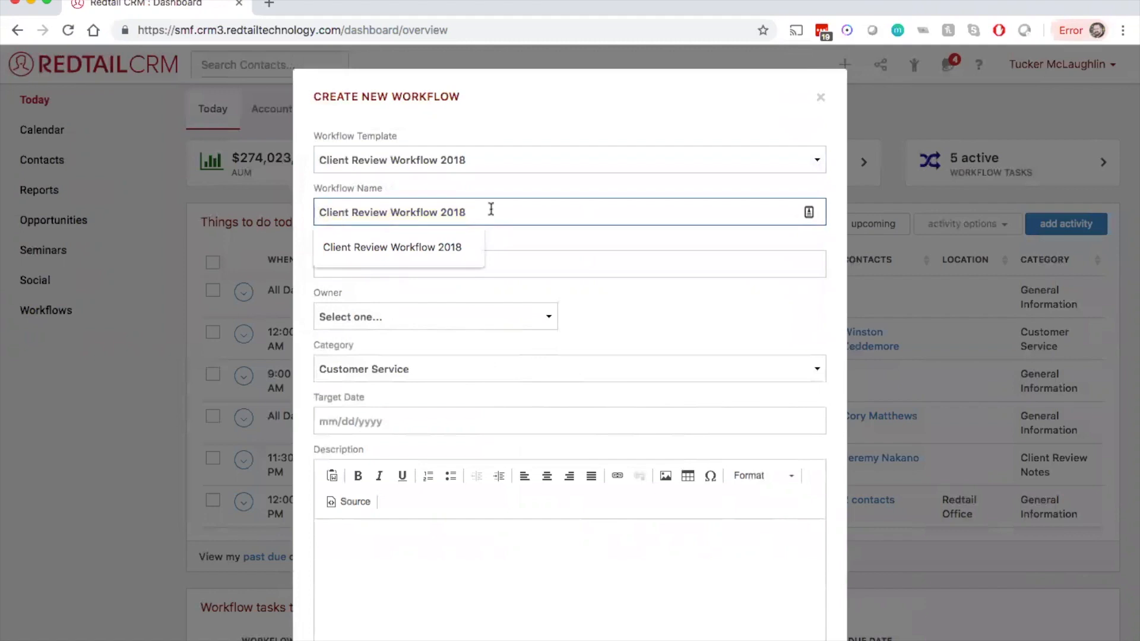
pyautogui.click(503, 180)
# Step: Find the client by last name and link that contact to the new workflow
pyautogui.click(417, 264)
pyautogui.write('ware')
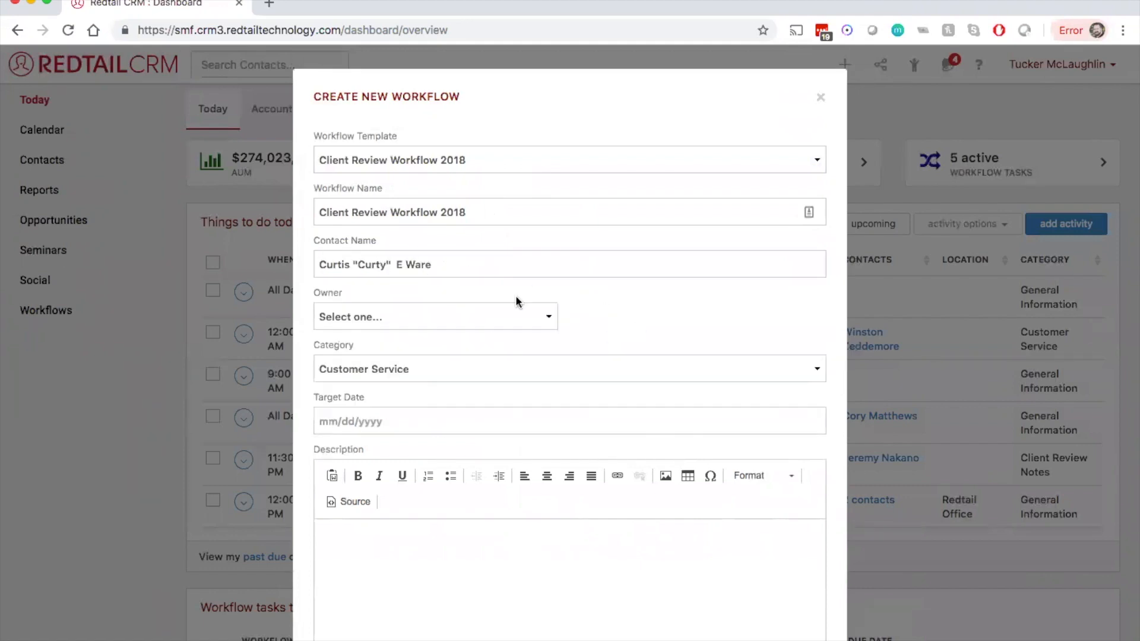
pyautogui.scroll(-2, 594, 326)
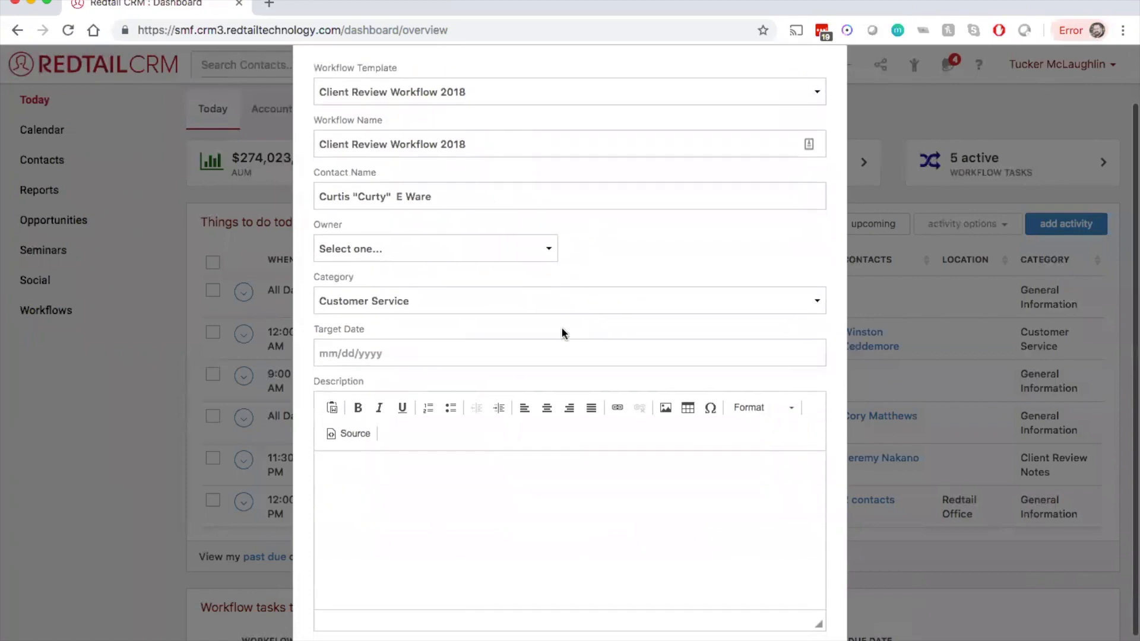
# Step: Set the new workflow's target date to 11/07/2018 and create the workflow
pyautogui.click(351, 356)
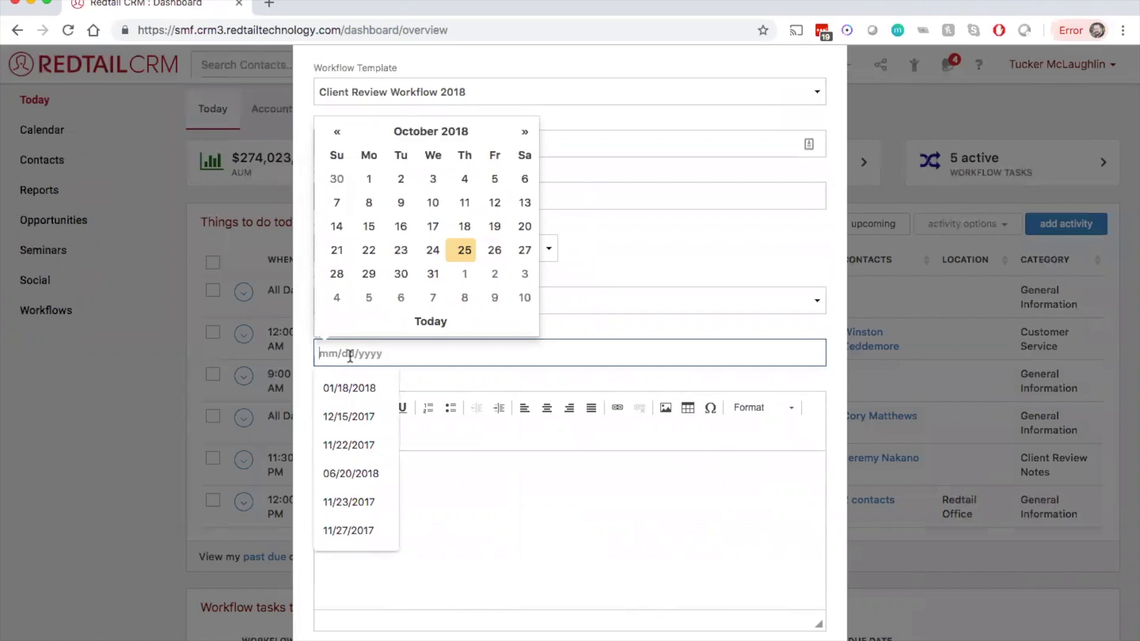
pyautogui.click(434, 299)
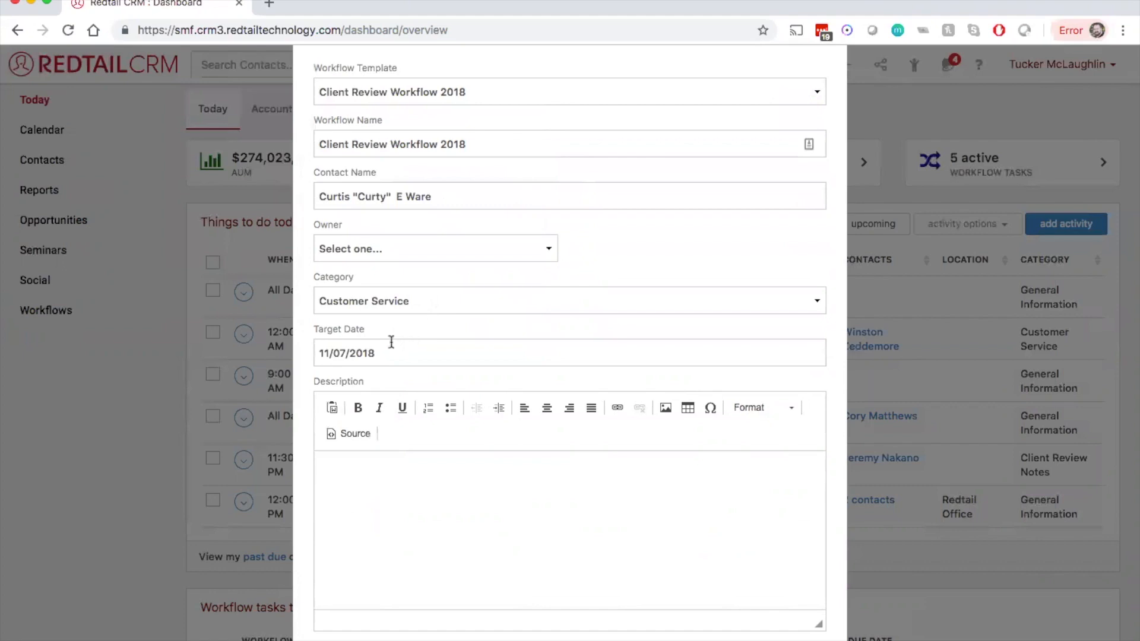
pyautogui.scroll(-2, 759, 505)
pyautogui.click(779, 623)
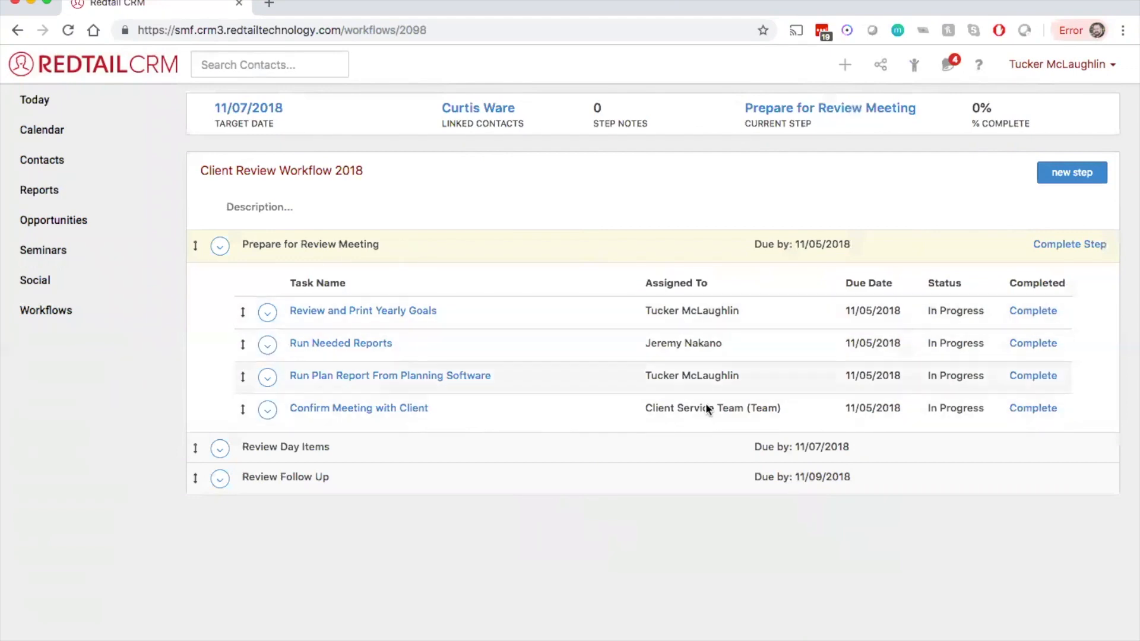
# Step: Examine the due dates of the workflow's three steps, and expand Review Day Items to view its tasks
pyautogui.moveTo(855, 244); pyautogui.dragTo(791, 242)
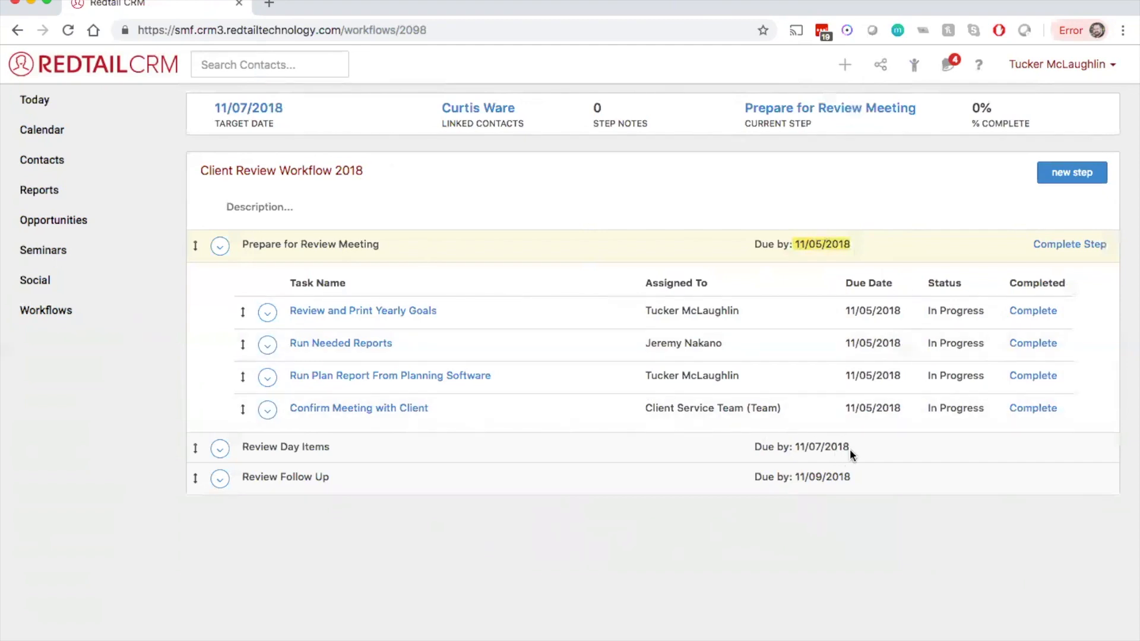
pyautogui.moveTo(842, 446); pyautogui.dragTo(791, 446)
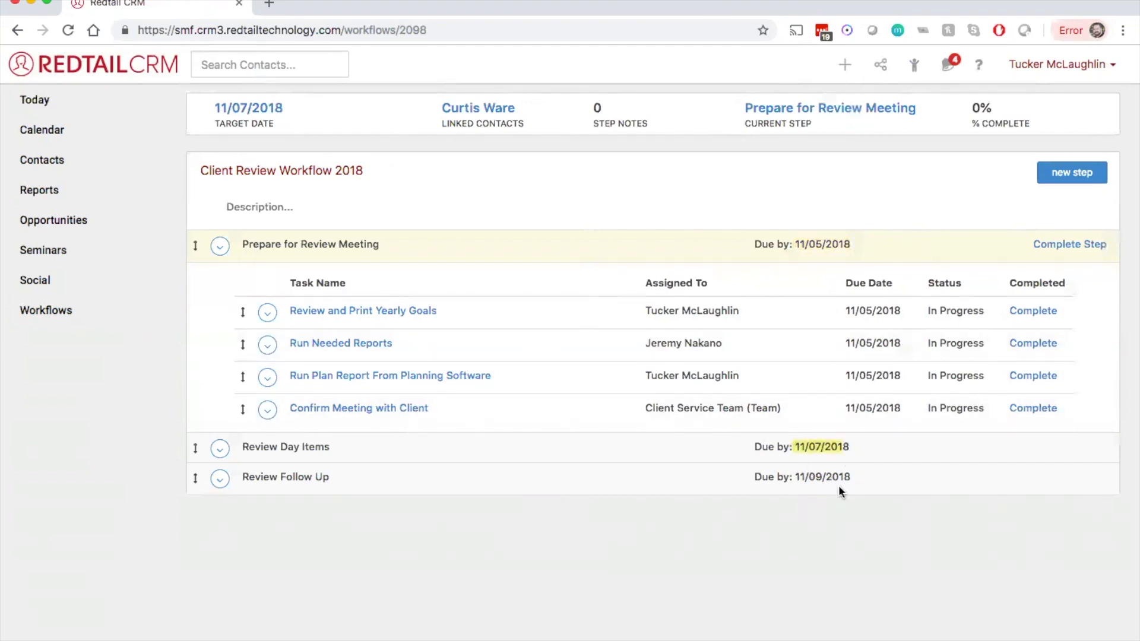
pyautogui.moveTo(854, 476); pyautogui.dragTo(793, 473)
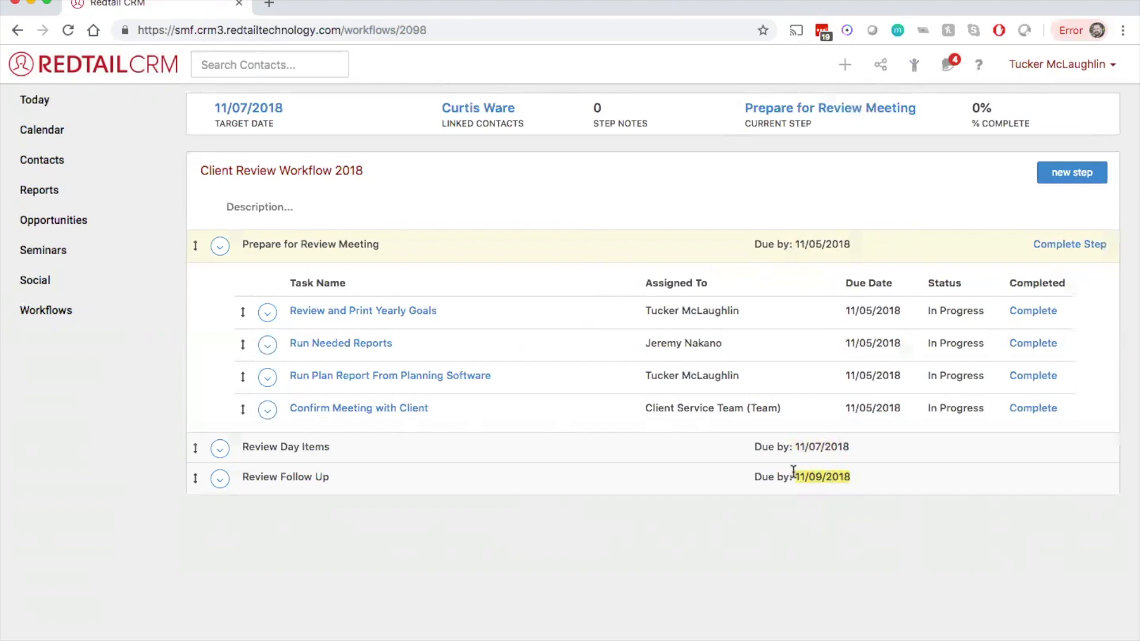
pyautogui.click(602, 509)
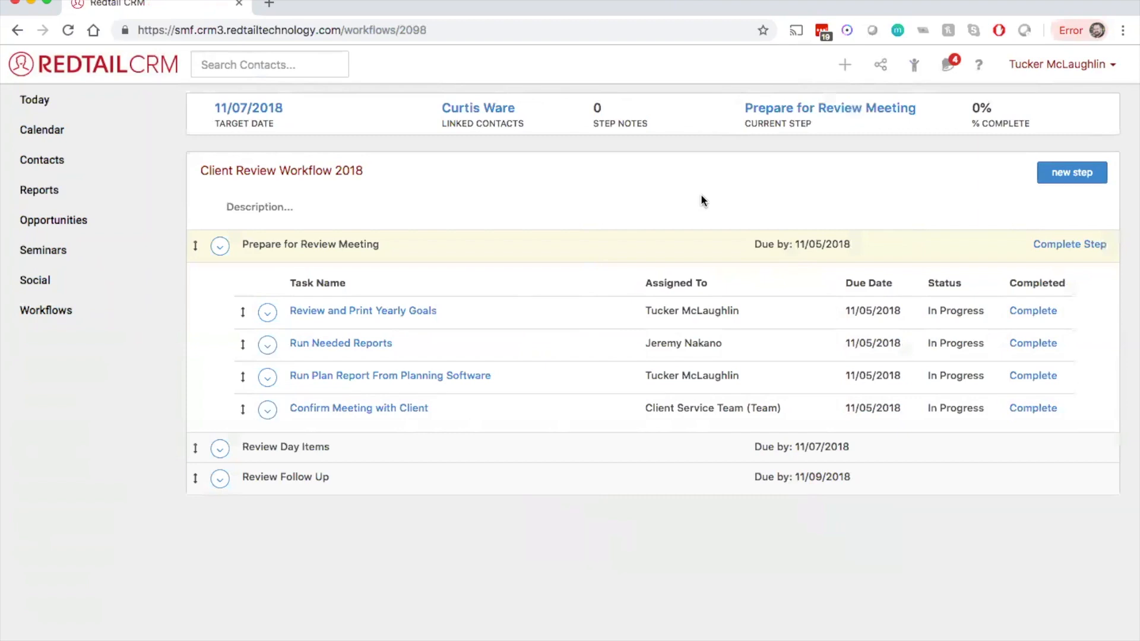
pyautogui.click(568, 449)
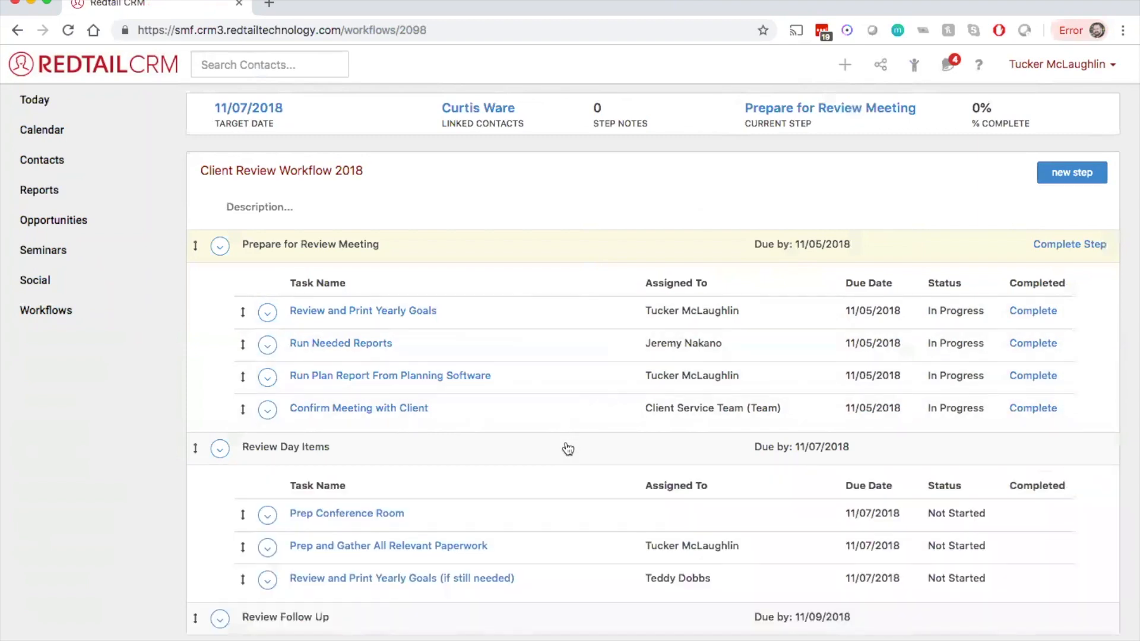